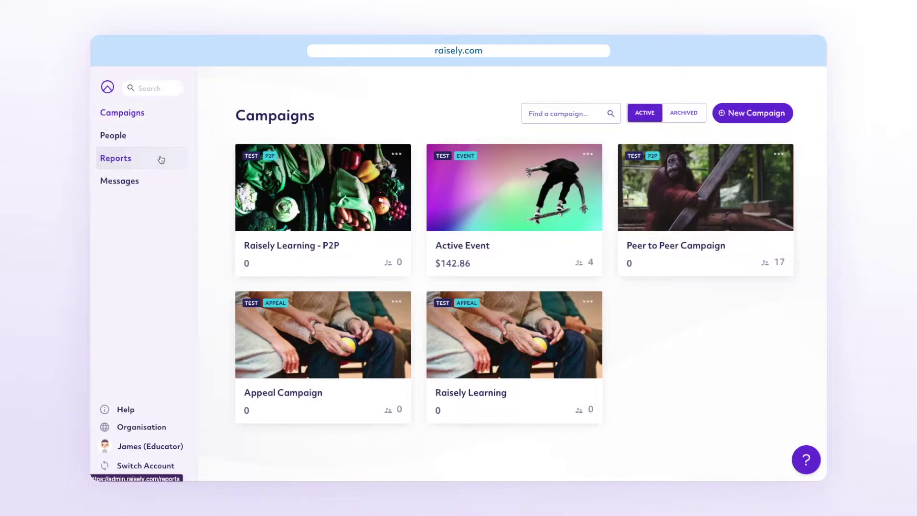
Step: View the Saved Reports list and peek at the New Raisely Report's details
{"action": "left_click", "coordinate": [161, 159]}
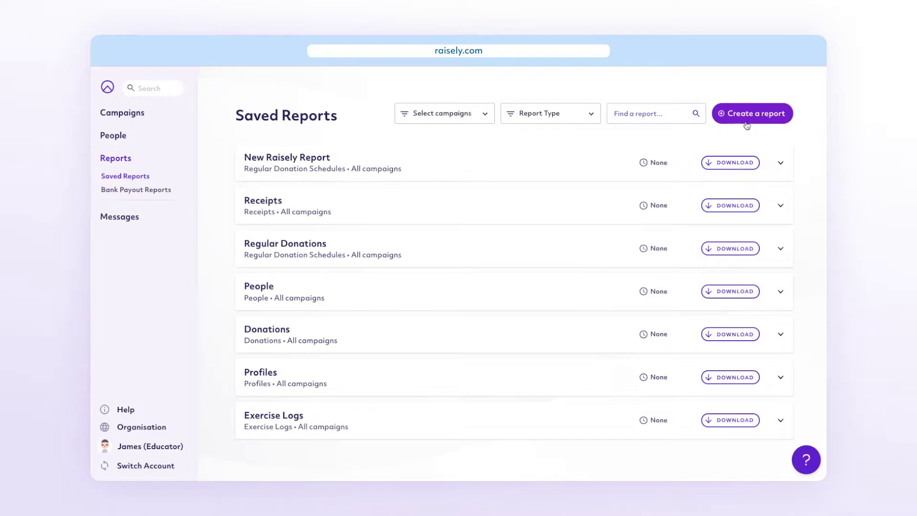
{"action": "left_click", "coordinate": [531, 163]}
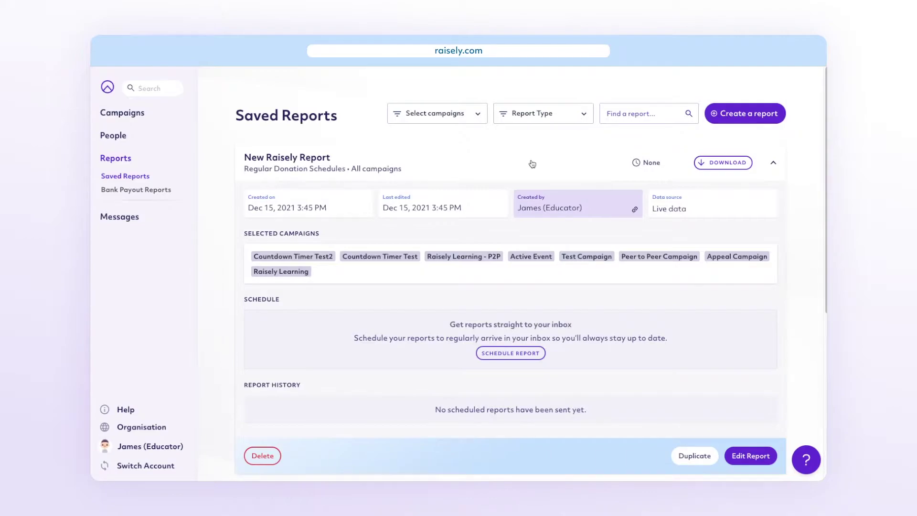
{"action": "left_click", "coordinate": [532, 163]}
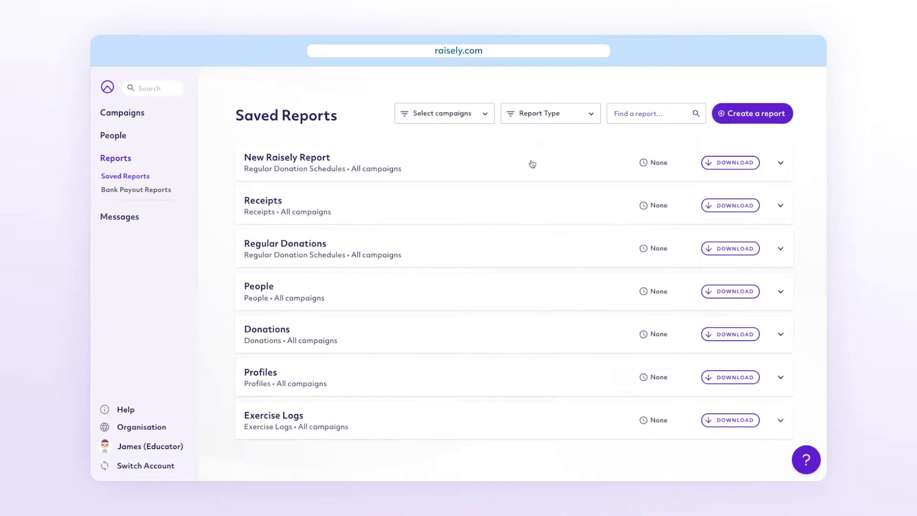
Step: Try the Select campaigns and Report Type filters and the name search, then expand New Raisely Report again
{"action": "left_click", "coordinate": [478, 117]}
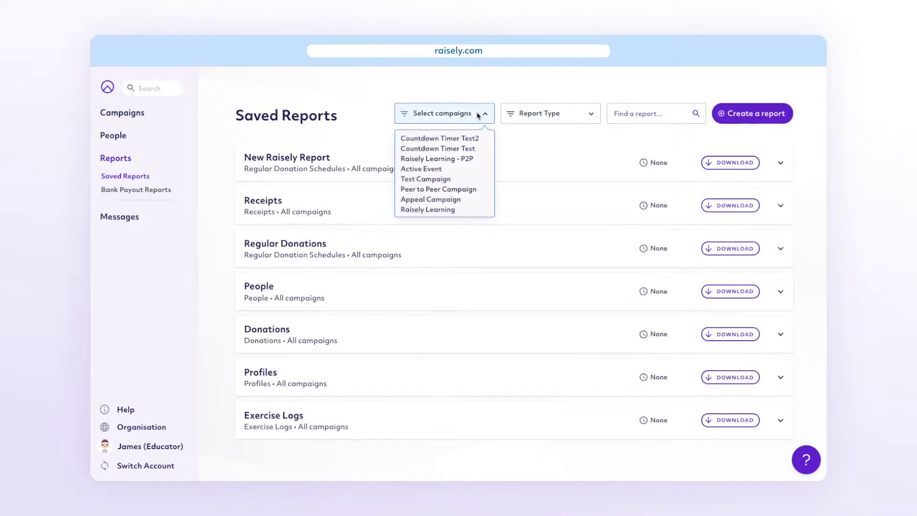
{"action": "left_click", "coordinate": [478, 117]}
{"action": "left_click", "coordinate": [576, 117]}
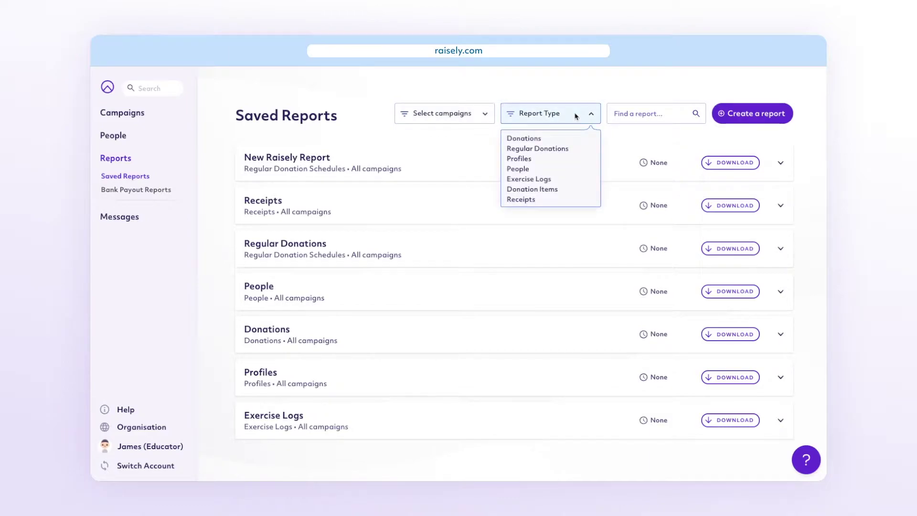
{"action": "left_click", "coordinate": [575, 116]}
{"action": "left_click", "coordinate": [632, 113]}
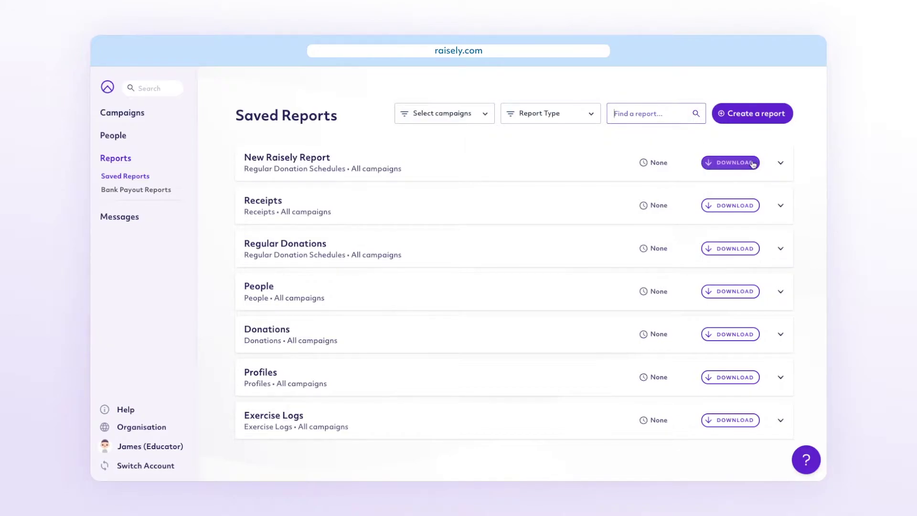
{"action": "left_click", "coordinate": [780, 164]}
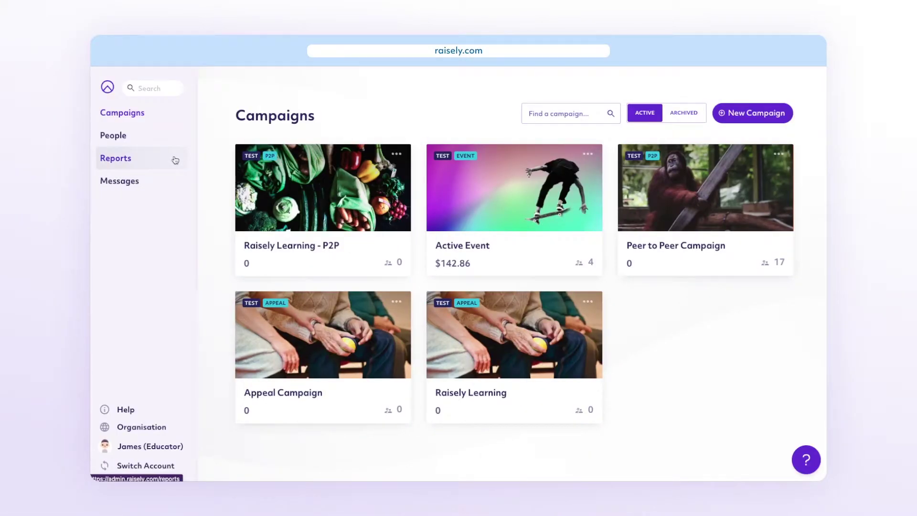
Step: View the Bank Payout Reports, check the campaign filter and expand the Raisely account's payout history
{"action": "left_click", "coordinate": [174, 160]}
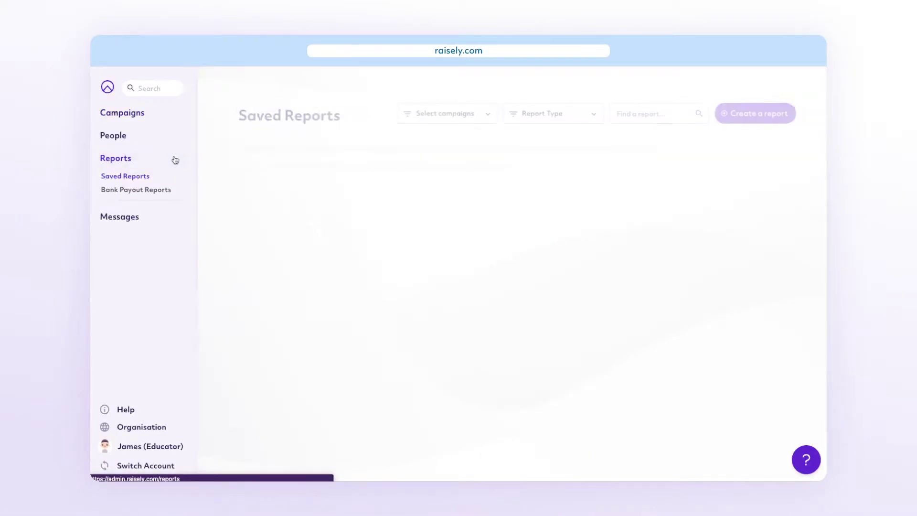
{"action": "left_click", "coordinate": [177, 190]}
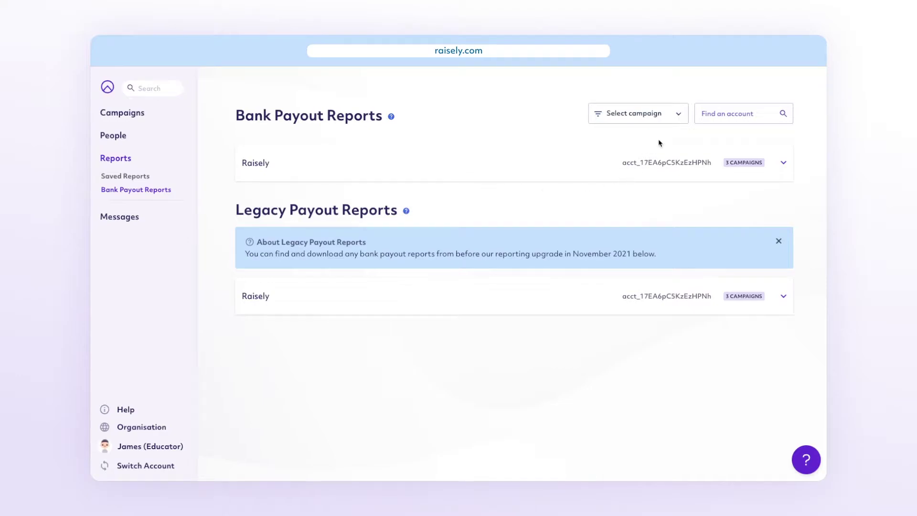
{"action": "left_click", "coordinate": [670, 116]}
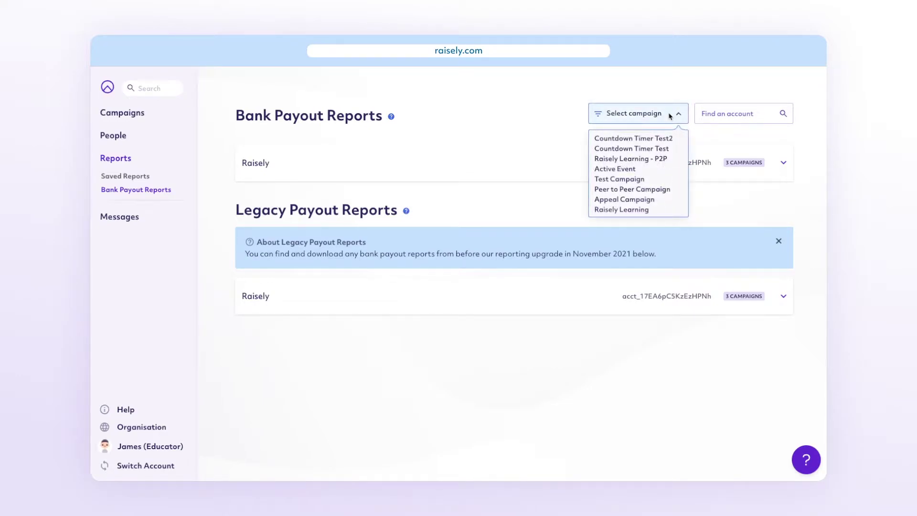
{"action": "left_click", "coordinate": [670, 116]}
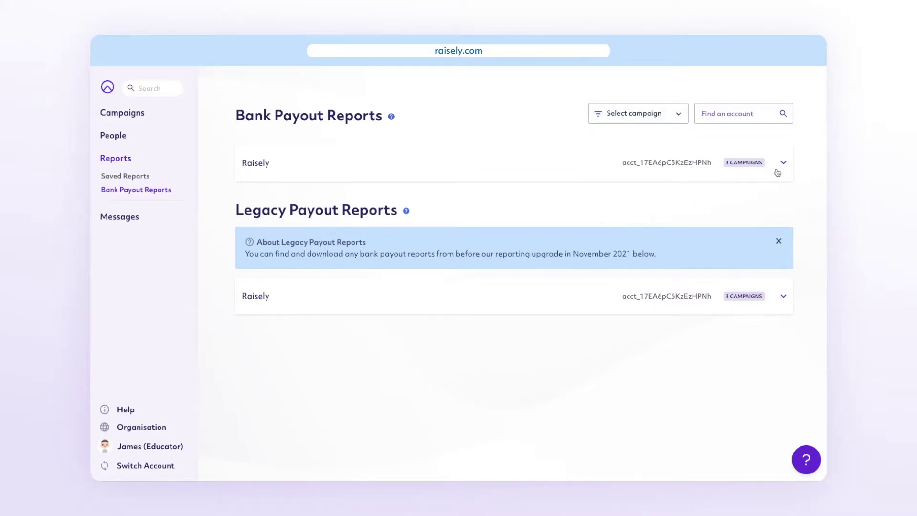
{"action": "left_click", "coordinate": [782, 164]}
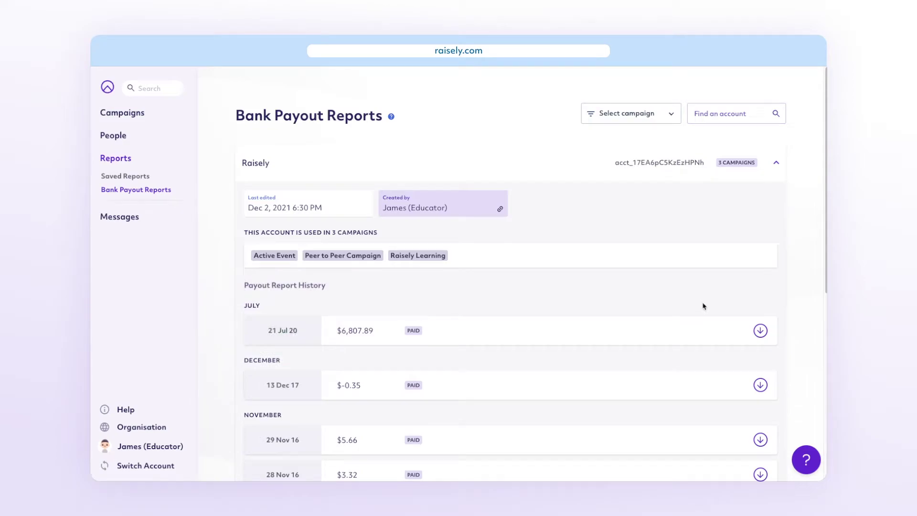
{"action": "scroll", "coordinate": [763, 335], "scroll_direction": "down", "scroll_amount": 2}
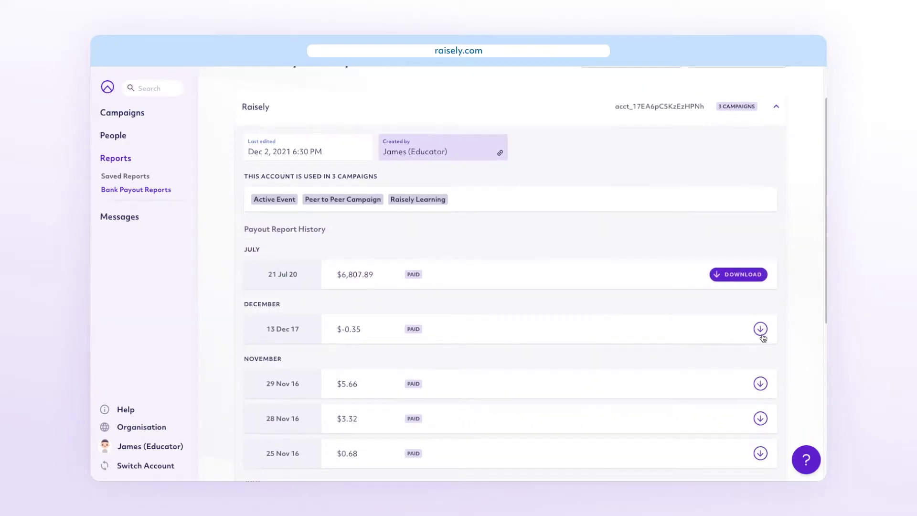
{"action": "scroll", "coordinate": [761, 337], "scroll_direction": "down", "scroll_amount": 2}
{"action": "scroll", "coordinate": [759, 337], "scroll_direction": "down", "scroll_amount": 3}
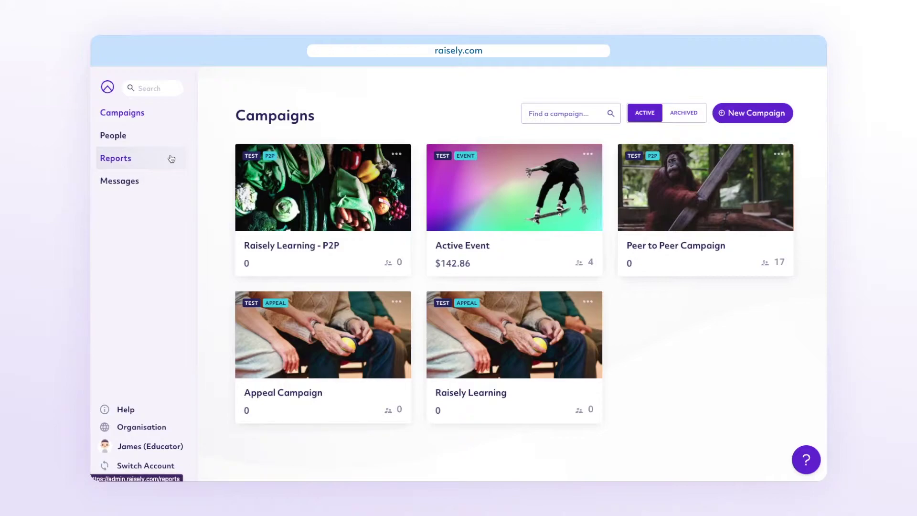
Step: Start creating a new report from Reports to see the report type choices
{"action": "left_click", "coordinate": [171, 159]}
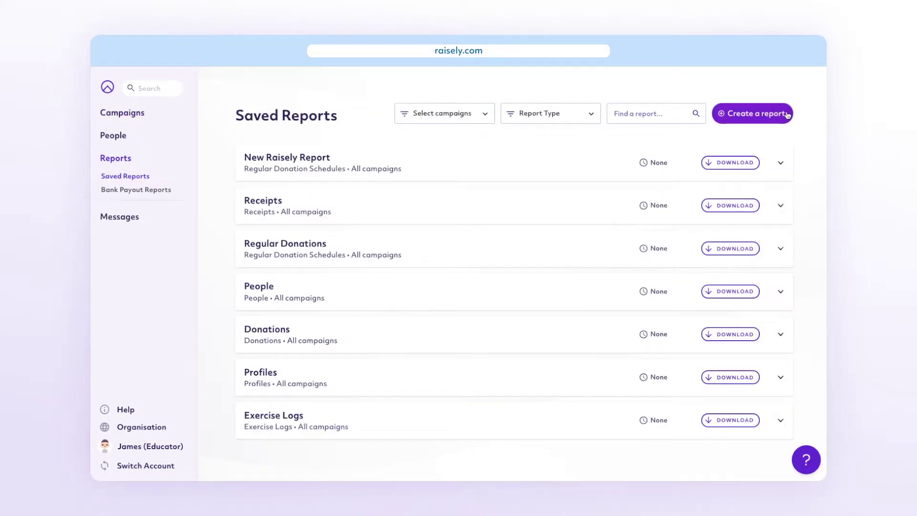
{"action": "left_click", "coordinate": [788, 115]}
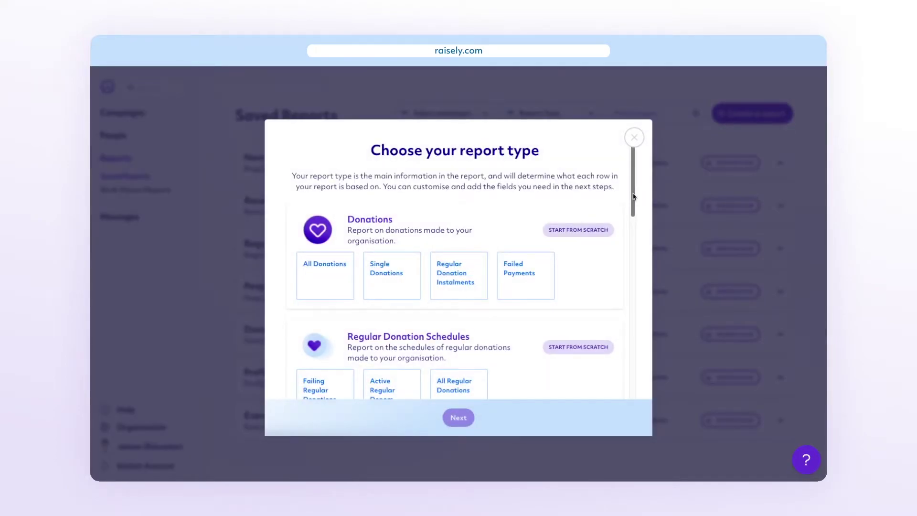
{"action": "scroll", "coordinate": [633, 197], "scroll_direction": "down", "scroll_amount": 2}
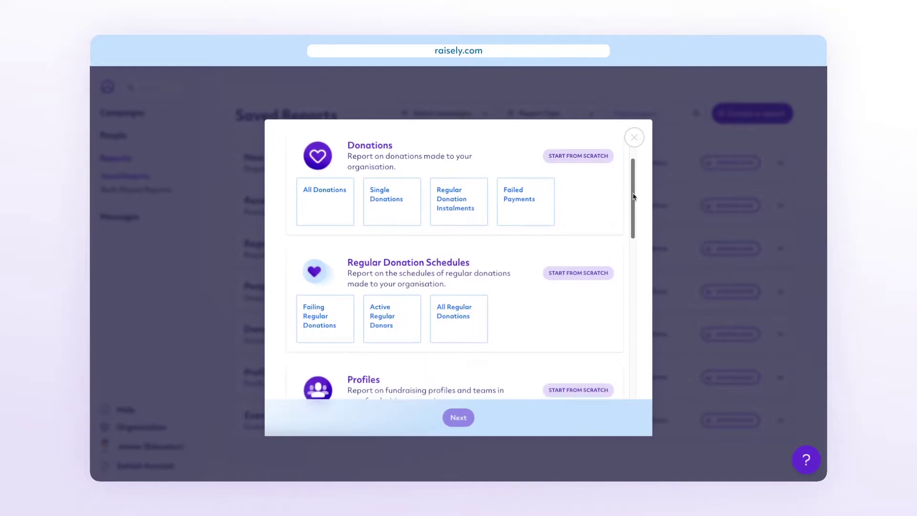
{"action": "scroll", "coordinate": [633, 197], "scroll_direction": "down", "scroll_amount": 3}
{"action": "scroll", "coordinate": [633, 196], "scroll_direction": "down", "scroll_amount": 1}
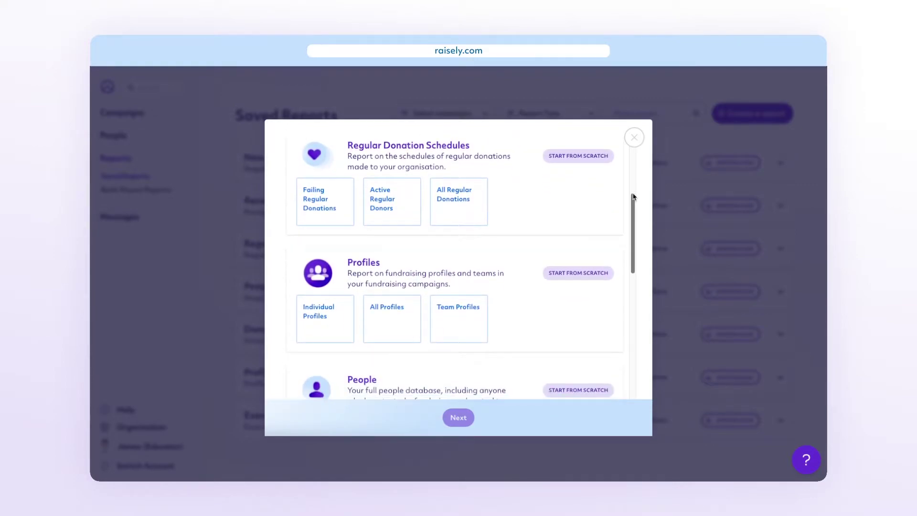
{"action": "scroll", "coordinate": [633, 197], "scroll_direction": "down", "scroll_amount": 3}
{"action": "scroll", "coordinate": [633, 197], "scroll_direction": "down", "scroll_amount": 3}
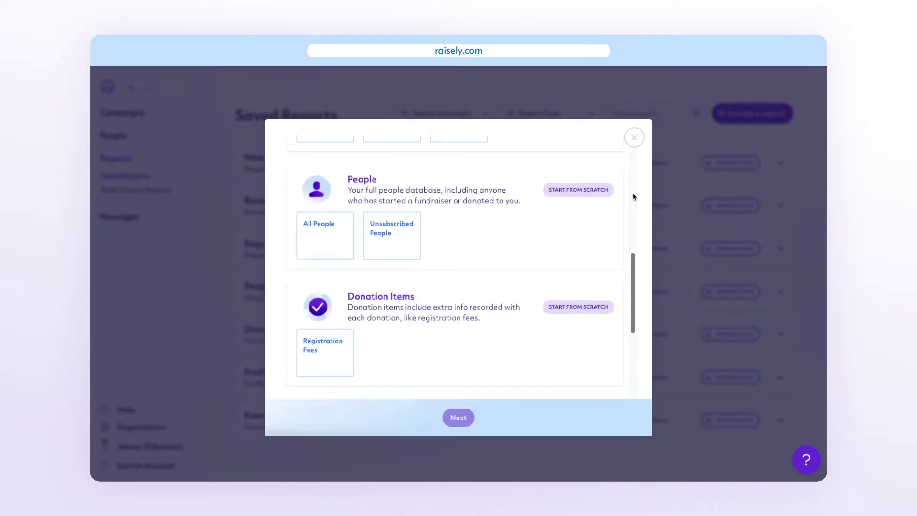
{"action": "scroll", "coordinate": [633, 197], "scroll_direction": "down", "scroll_amount": 2}
{"action": "scroll", "coordinate": [634, 197], "scroll_direction": "down", "scroll_amount": 1}
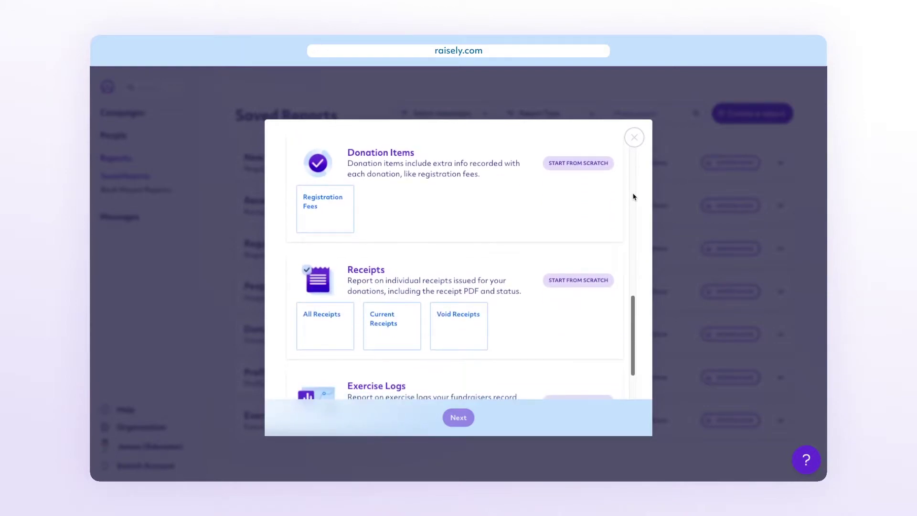
{"action": "scroll", "coordinate": [633, 198], "scroll_direction": "down", "scroll_amount": 1}
{"action": "scroll", "coordinate": [633, 197], "scroll_direction": "down", "scroll_amount": 2}
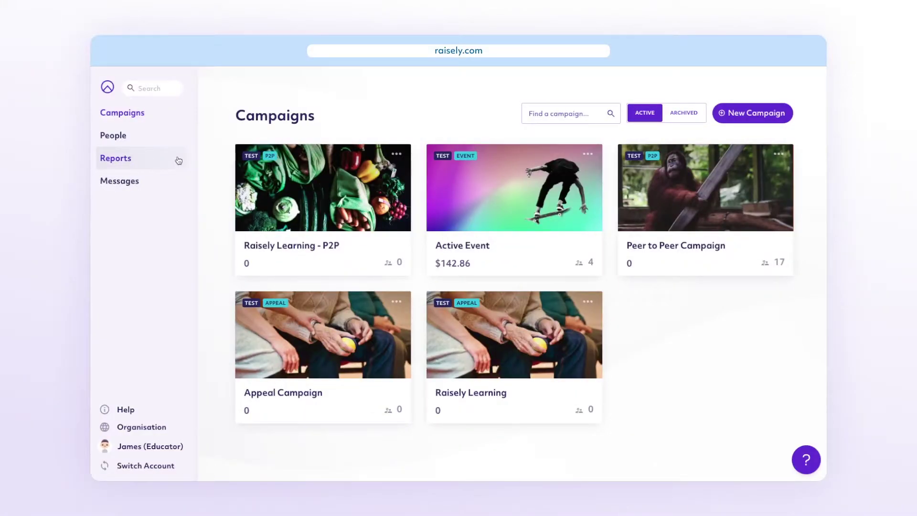
Step: Start a new Donations report from scratch
{"action": "left_click", "coordinate": [179, 160]}
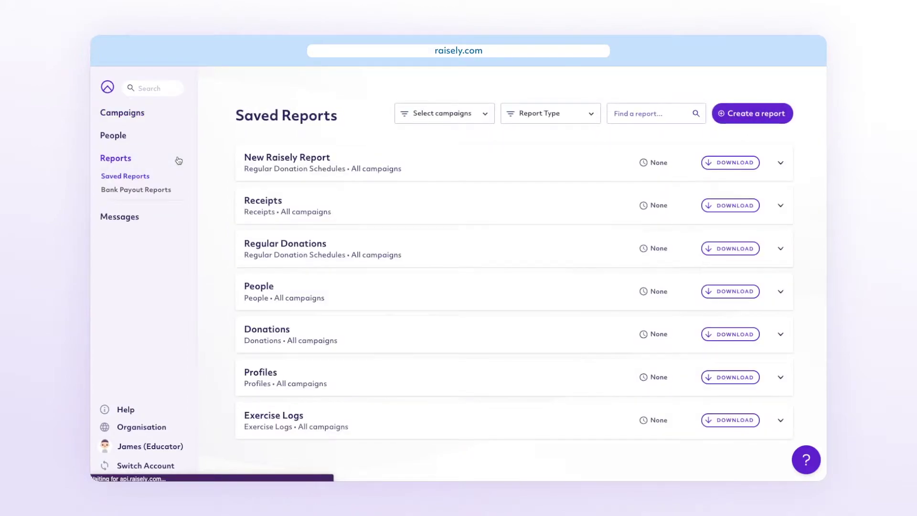
{"action": "left_click", "coordinate": [782, 115]}
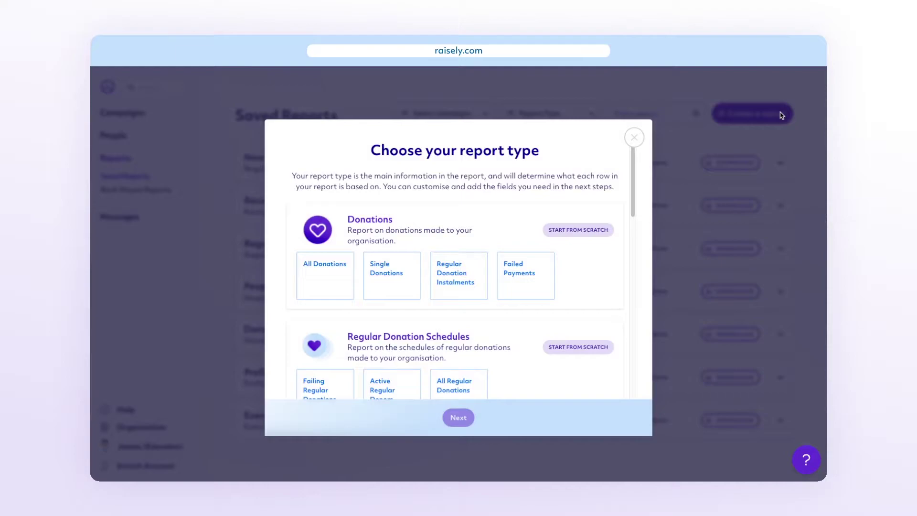
{"action": "left_click", "coordinate": [587, 233]}
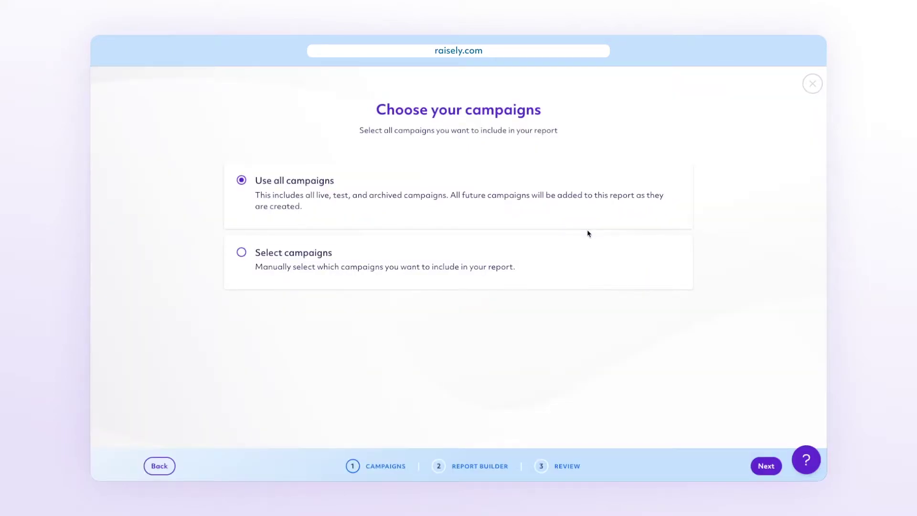
Step: Limit the report to the Raisely Learning - P2P test campaign, showing test campaigns
{"action": "left_click", "coordinate": [363, 252]}
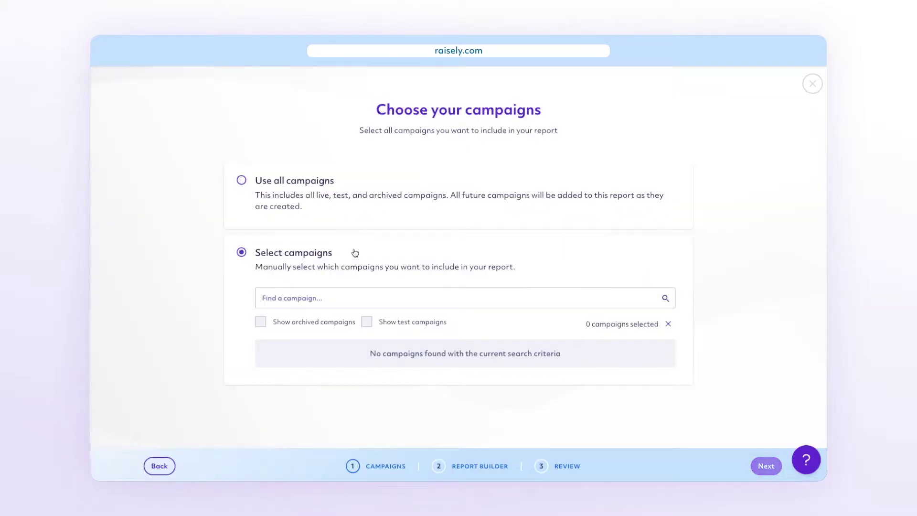
{"action": "left_click", "coordinate": [383, 325]}
{"action": "left_click", "coordinate": [301, 386]}
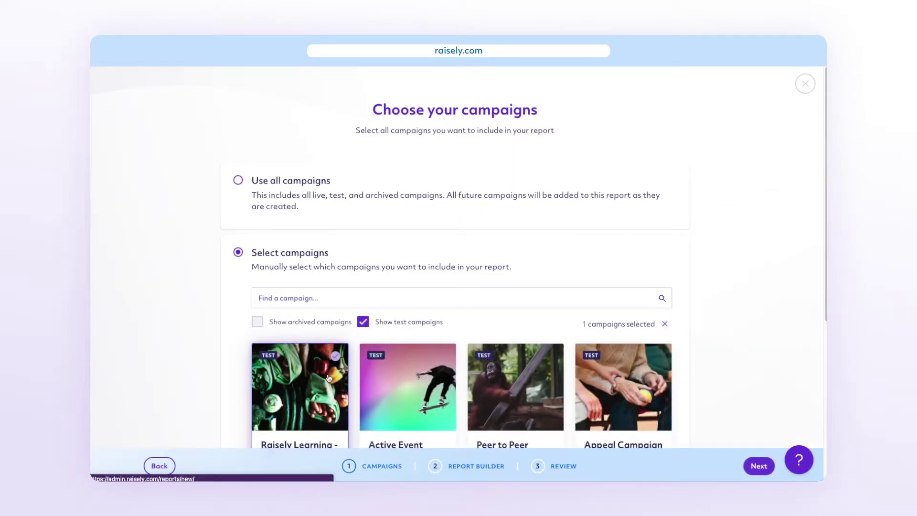
{"action": "scroll", "coordinate": [600, 382], "scroll_direction": "down", "scroll_amount": 3}
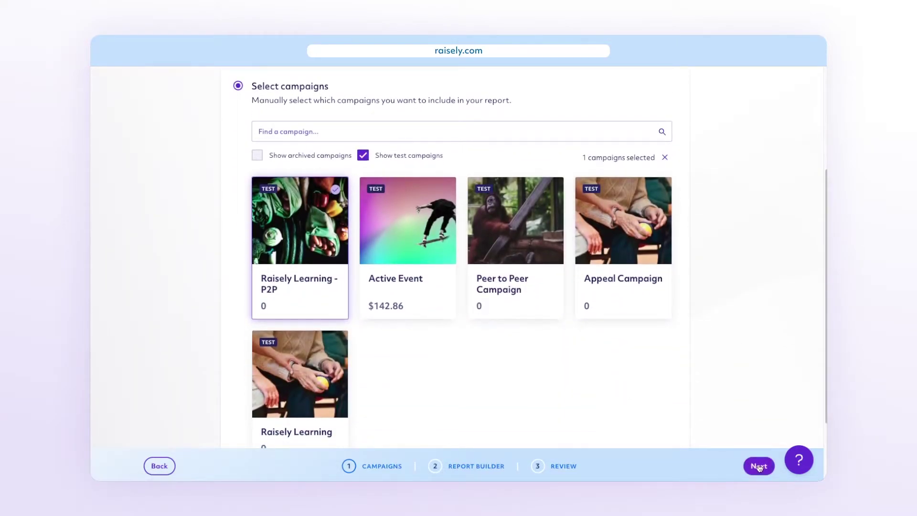
Step: Add a Campaign fee column to the report, review it and finish creating it
{"action": "left_click", "coordinate": [760, 467]}
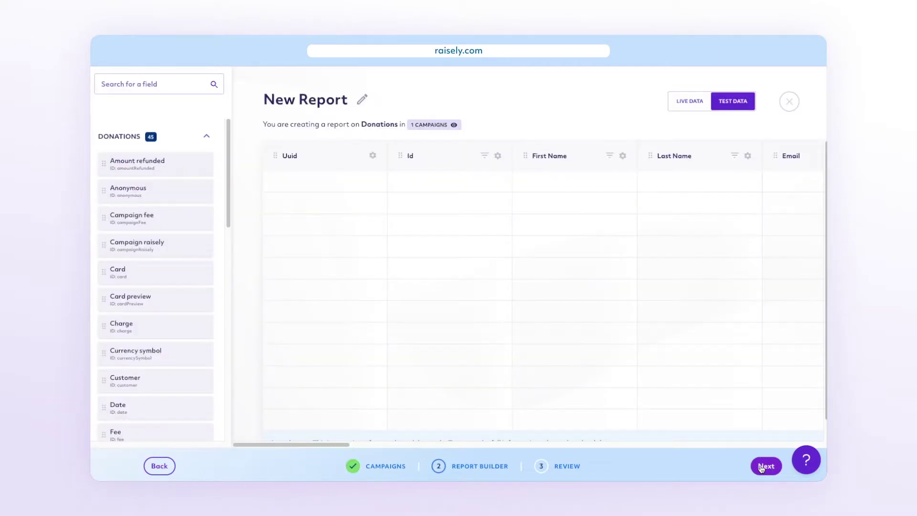
{"action": "left_click_drag", "start_coordinate": [159, 217], "coordinate": [467, 218]}
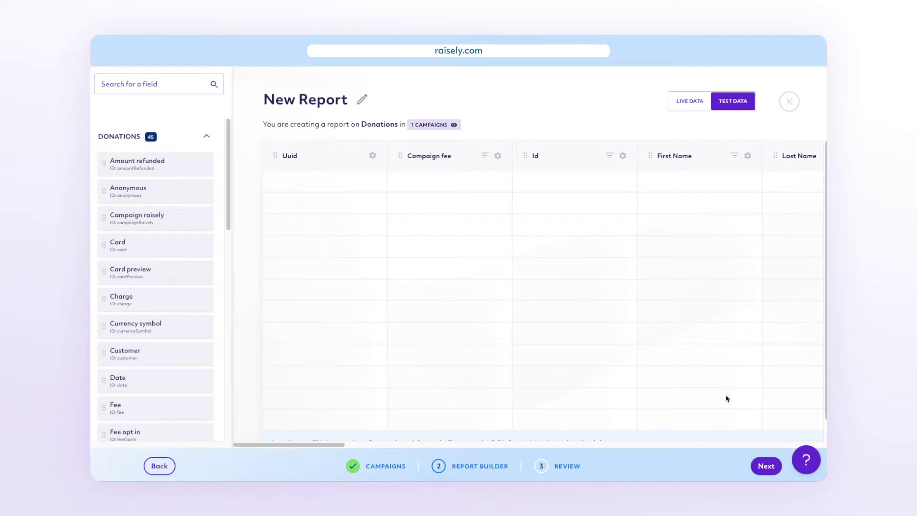
{"action": "left_click", "coordinate": [766, 466]}
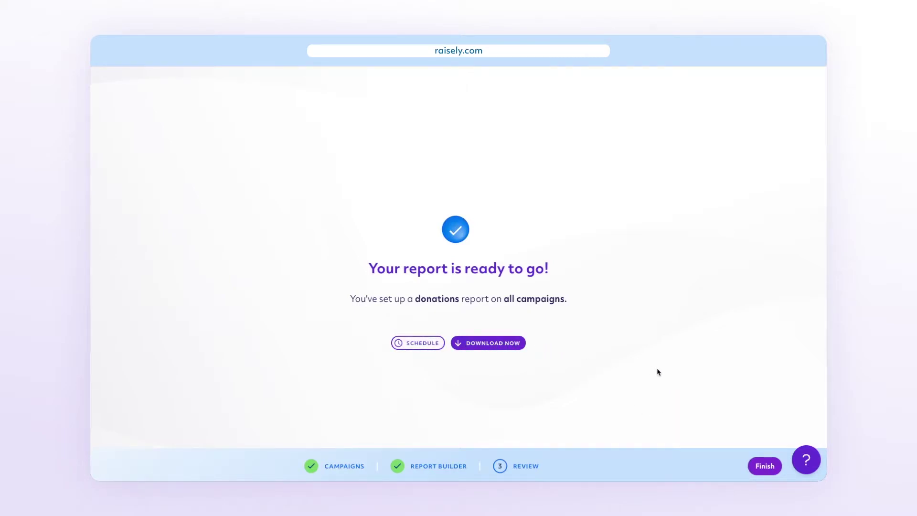
{"action": "left_click", "coordinate": [764, 466]}
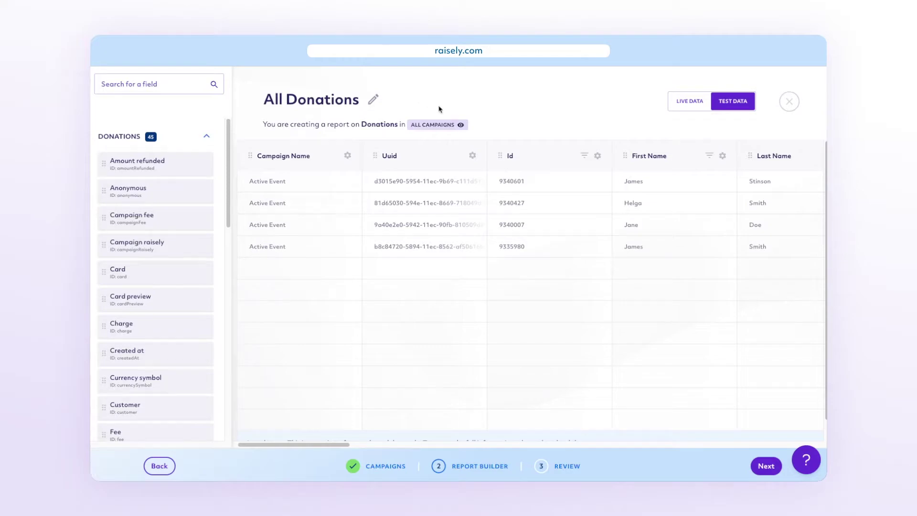
{"action": "scroll", "coordinate": [560, 210], "scroll_direction": "right", "scroll_amount": 1}
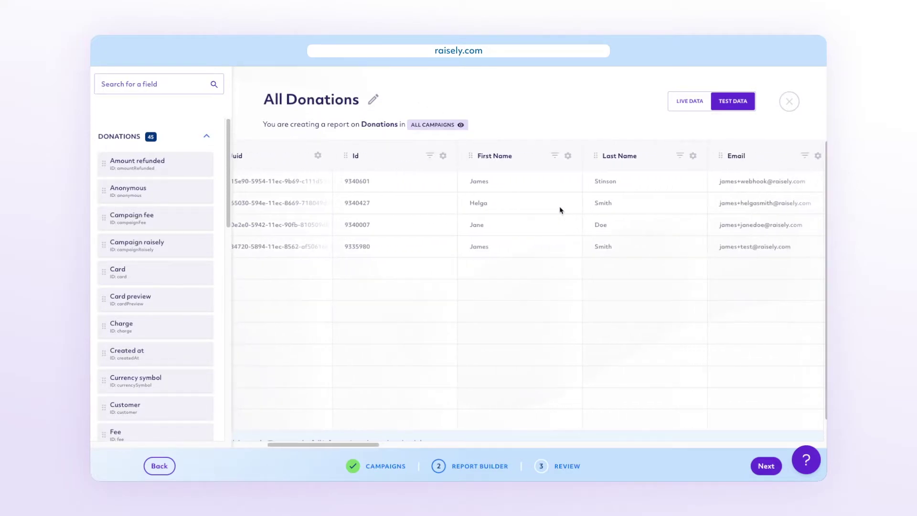
{"action": "scroll", "coordinate": [560, 210], "scroll_direction": "right", "scroll_amount": 3}
{"action": "scroll", "coordinate": [560, 210], "scroll_direction": "right", "scroll_amount": 3}
{"action": "scroll", "coordinate": [560, 211], "scroll_direction": "right", "scroll_amount": 3}
{"action": "scroll", "coordinate": [560, 210], "scroll_direction": "right", "scroll_amount": 3}
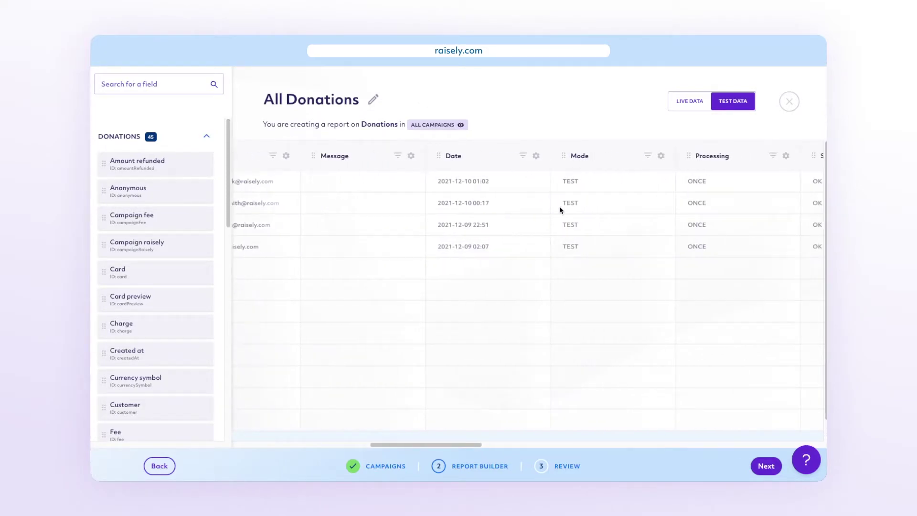
{"action": "scroll", "coordinate": [560, 211], "scroll_direction": "right", "scroll_amount": 3}
Step: Find Team Name in the Teams field group and add it to the table
{"action": "left_click", "coordinate": [165, 84]}
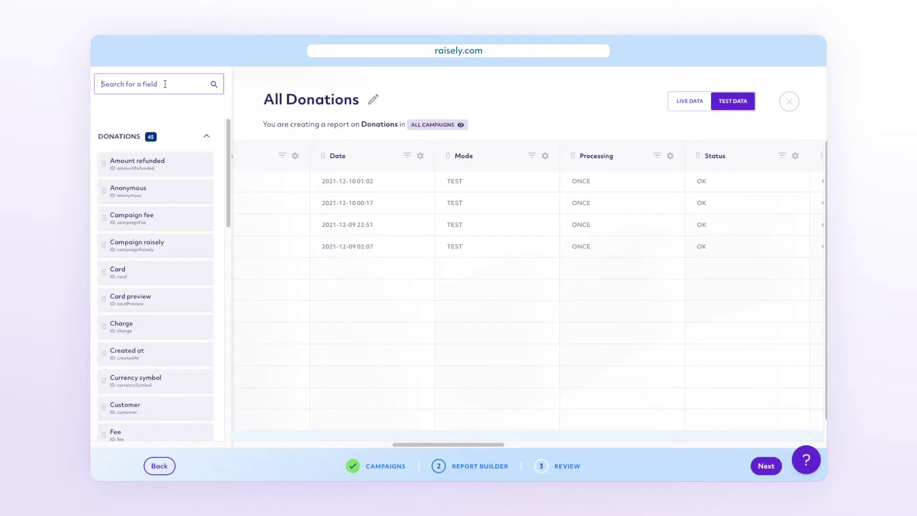
{"action": "type", "text": "team name"}
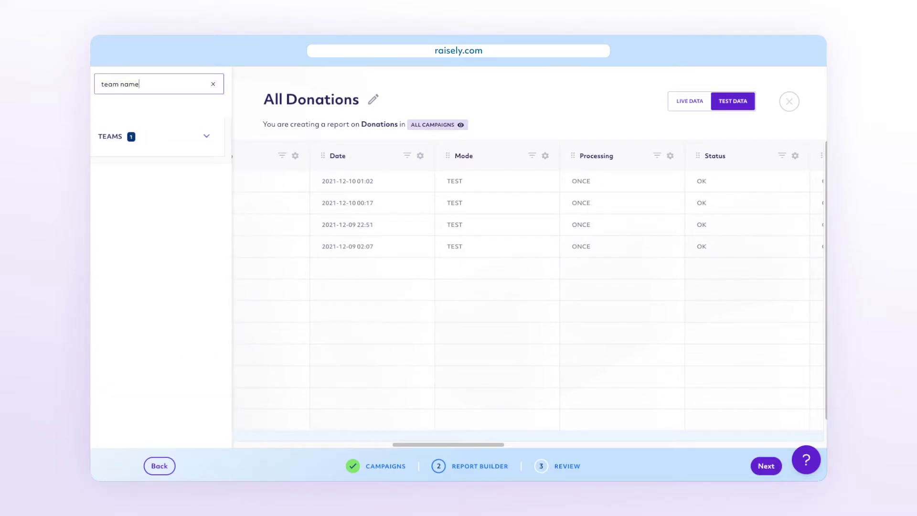
{"action": "left_click", "coordinate": [206, 136]}
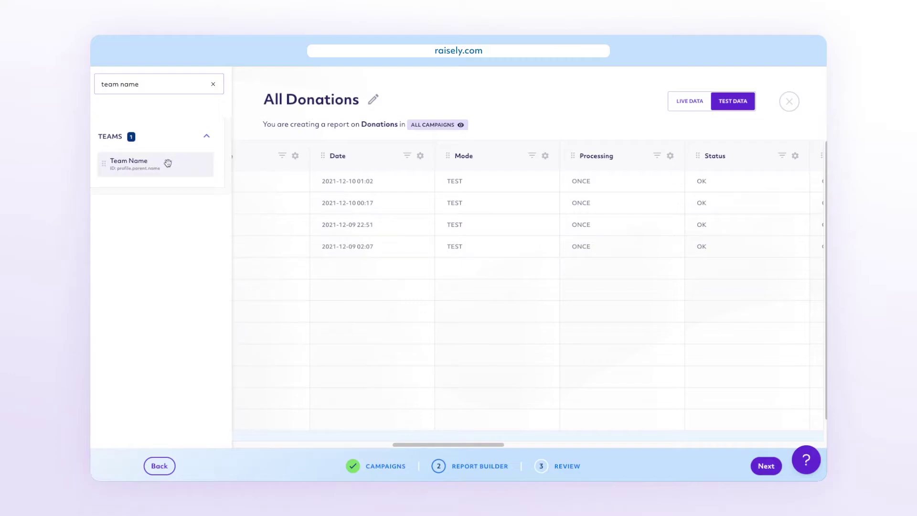
{"action": "left_click_drag", "start_coordinate": [168, 161], "coordinate": [327, 180]}
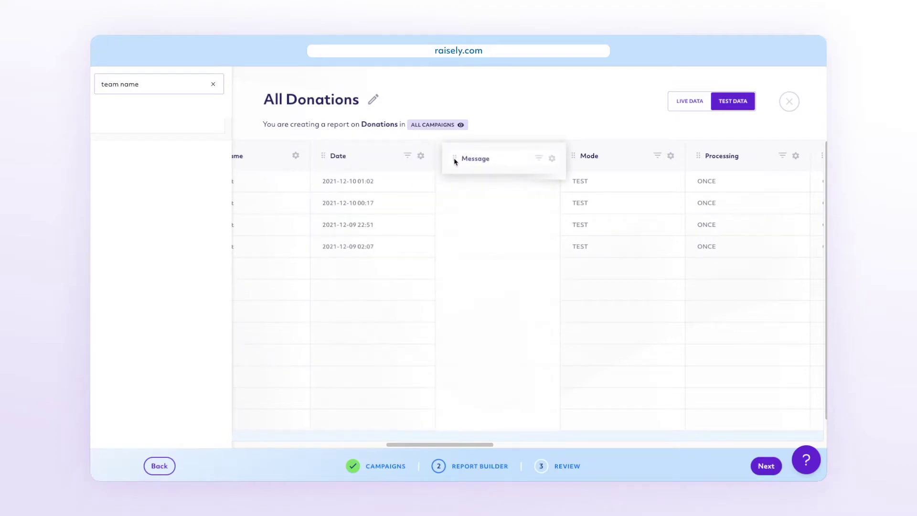
Step: Move the Message column after Date, then delete it
{"action": "left_click_drag", "start_coordinate": [323, 156], "coordinate": [453, 161]}
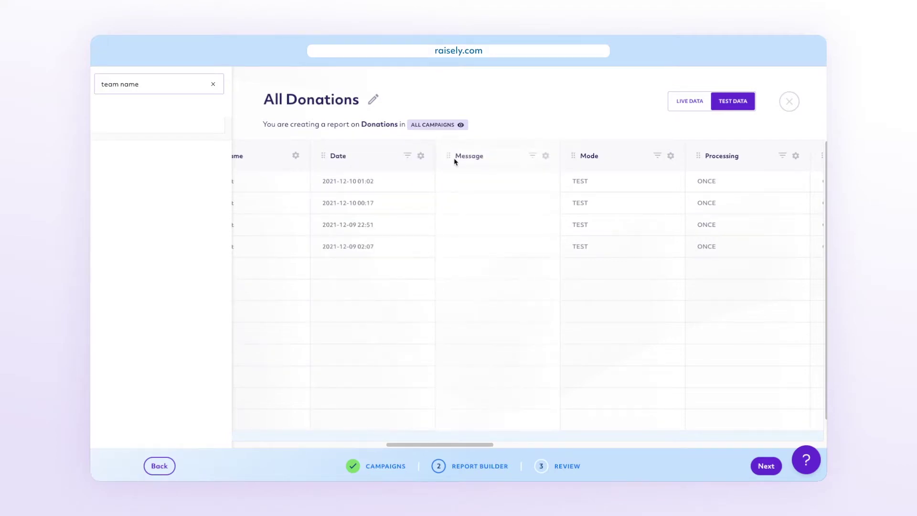
{"action": "left_click", "coordinate": [545, 155]}
{"action": "left_click", "coordinate": [475, 203]}
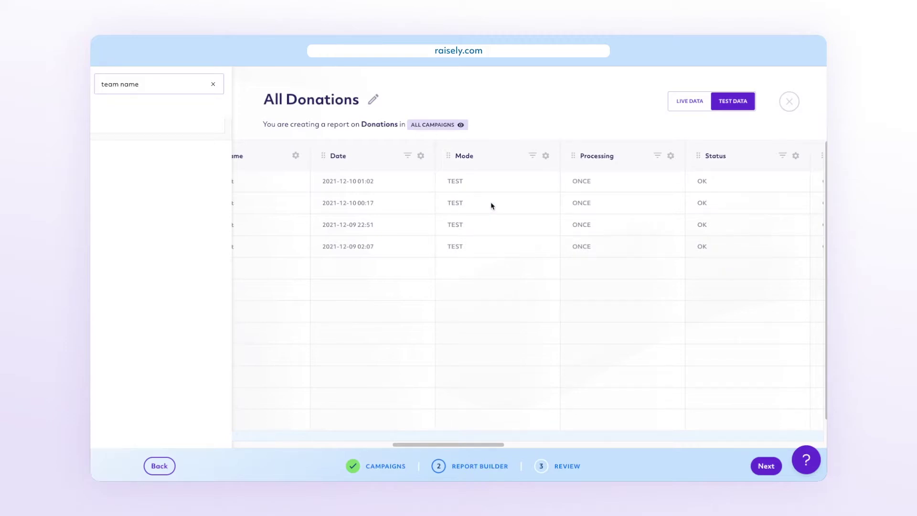
Step: Insert an empty column after Date with a default value applied to every row
{"action": "left_click", "coordinate": [435, 258]}
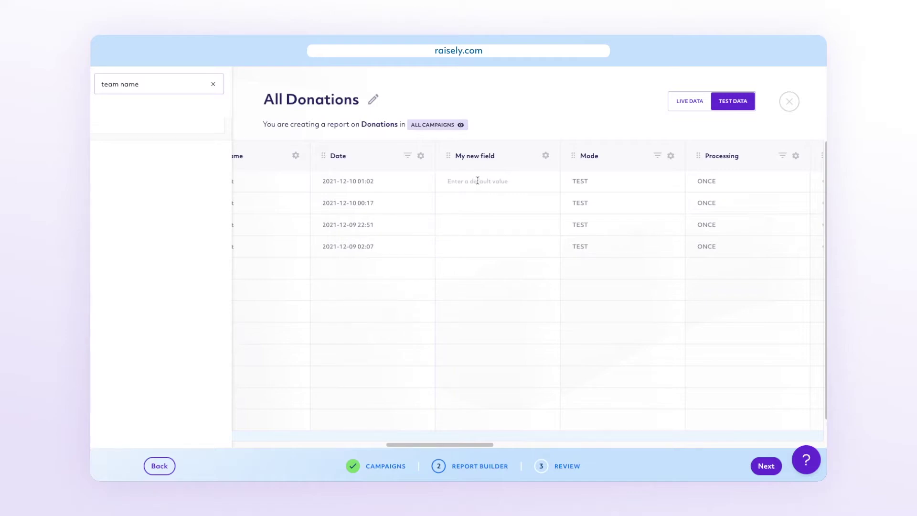
{"action": "type", "text": "Value"}
{"action": "key", "text": "Return"}
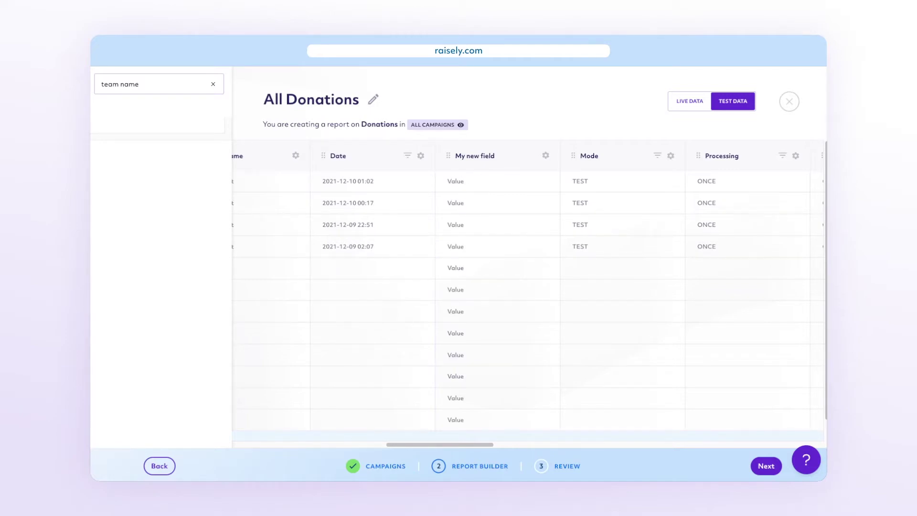
Step: Rename the new column to 'New Field'
{"action": "left_click", "coordinate": [546, 157]}
{"action": "left_click", "coordinate": [488, 172]}
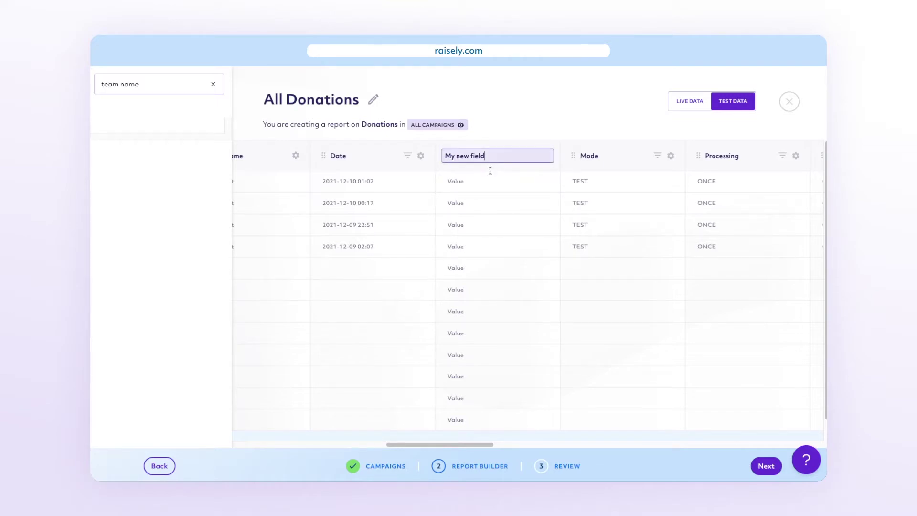
{"action": "key", "text": "ctrl+a"}
{"action": "type", "text": "N"}
{"action": "key", "text": "Return"}
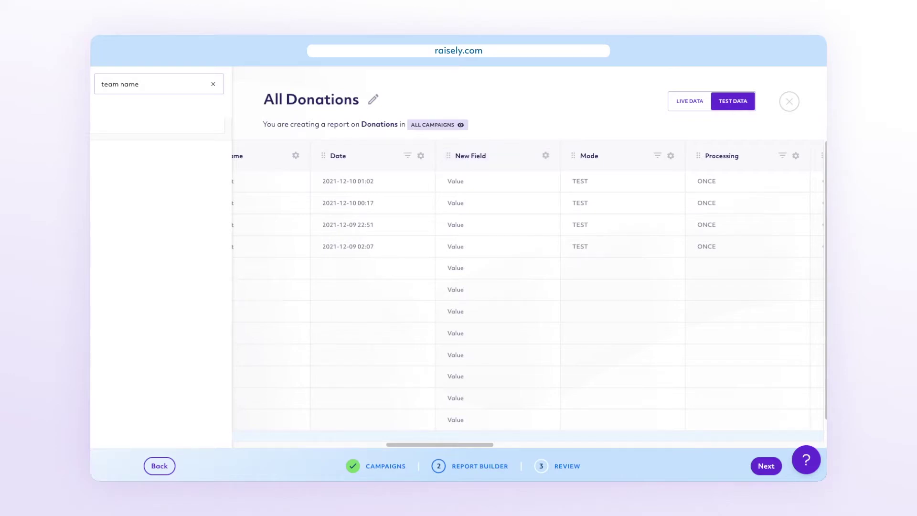
{"action": "left_click", "coordinate": [408, 158]}
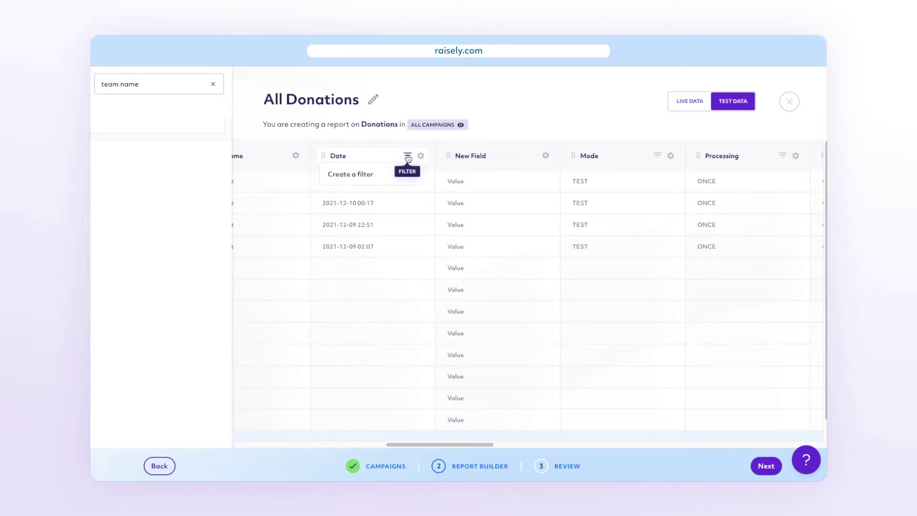
{"action": "left_click", "coordinate": [367, 175]}
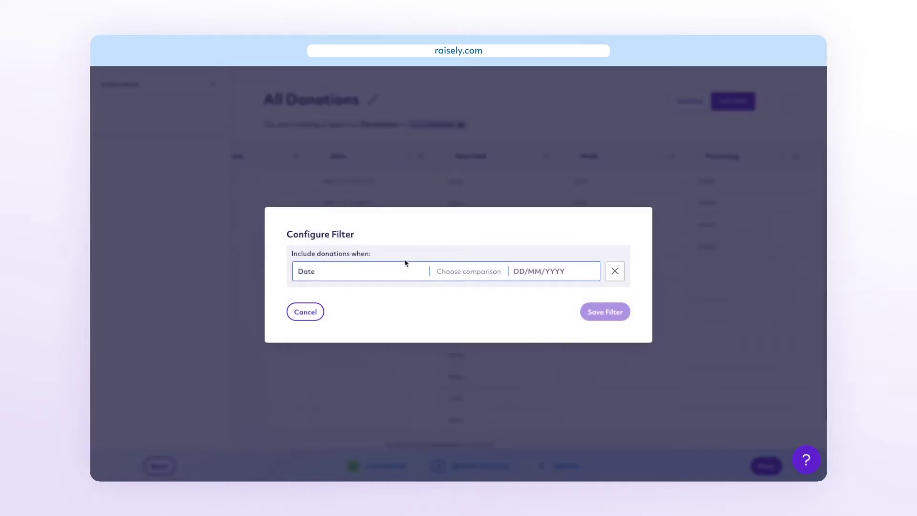
{"action": "left_click", "coordinate": [305, 312]}
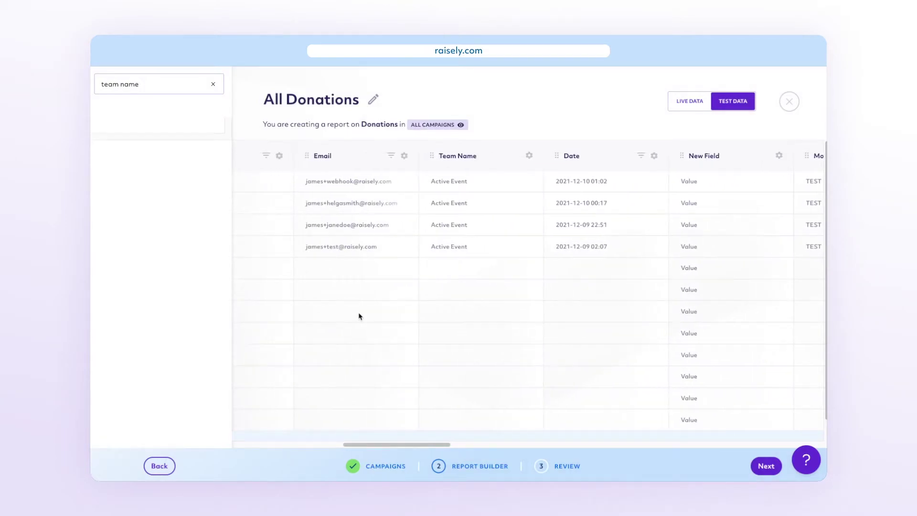
{"action": "scroll", "coordinate": [359, 316], "scroll_direction": "left", "scroll_amount": 3}
{"action": "scroll", "coordinate": [359, 316], "scroll_direction": "left", "scroll_amount": 3}
{"action": "scroll", "coordinate": [359, 316], "scroll_direction": "left", "scroll_amount": 3}
{"action": "scroll", "coordinate": [358, 316], "scroll_direction": "left", "scroll_amount": 3}
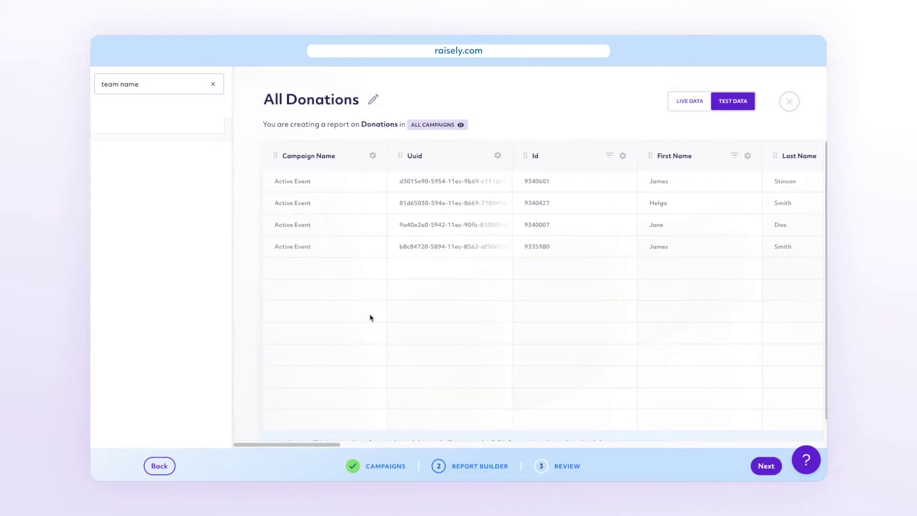
{"action": "scroll", "coordinate": [370, 317], "scroll_direction": "down", "scroll_amount": 1}
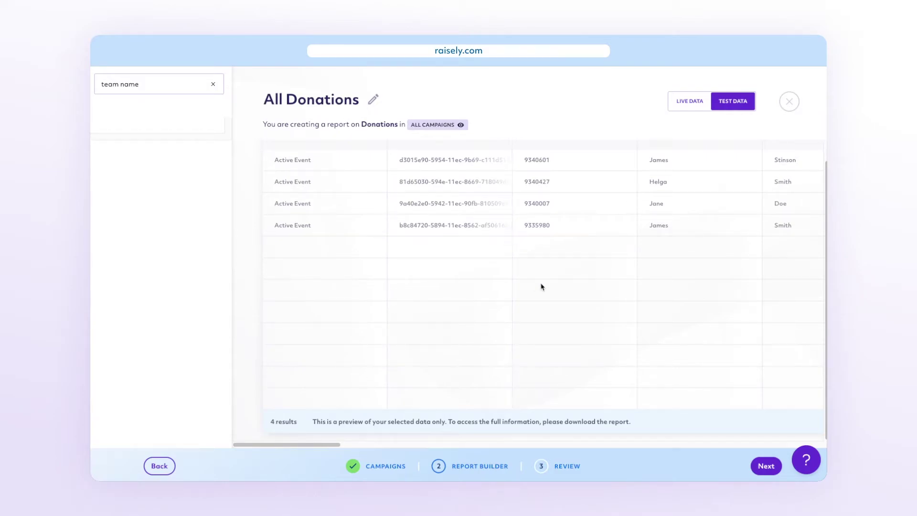
Step: Preview the report with live donation data, then switch back to test data
{"action": "left_click", "coordinate": [677, 104]}
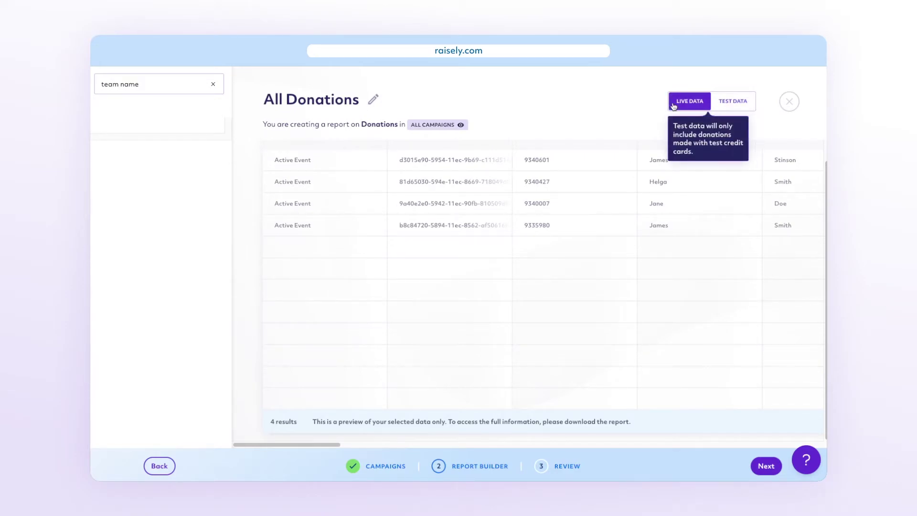
{"action": "left_click", "coordinate": [749, 105]}
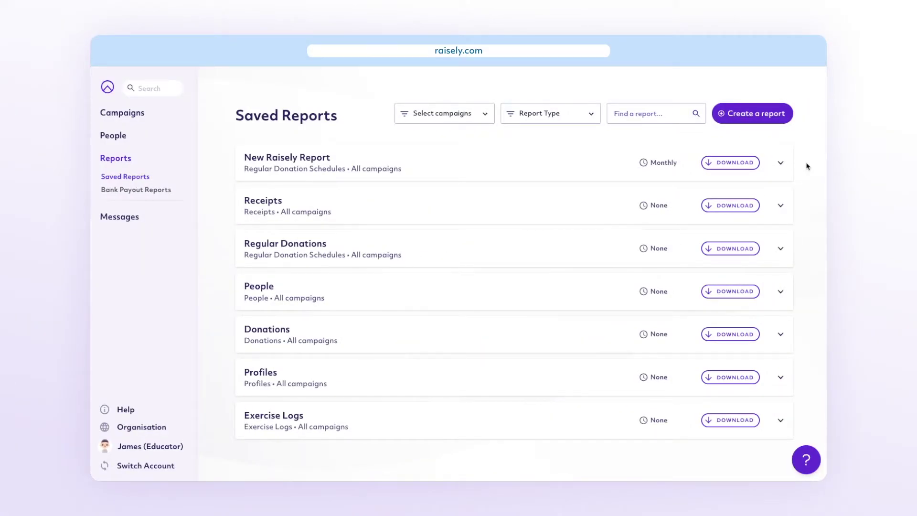
Step: Start scheduling the New Raisely Report, keeping its frequency at Monthly
{"action": "left_click", "coordinate": [780, 163]}
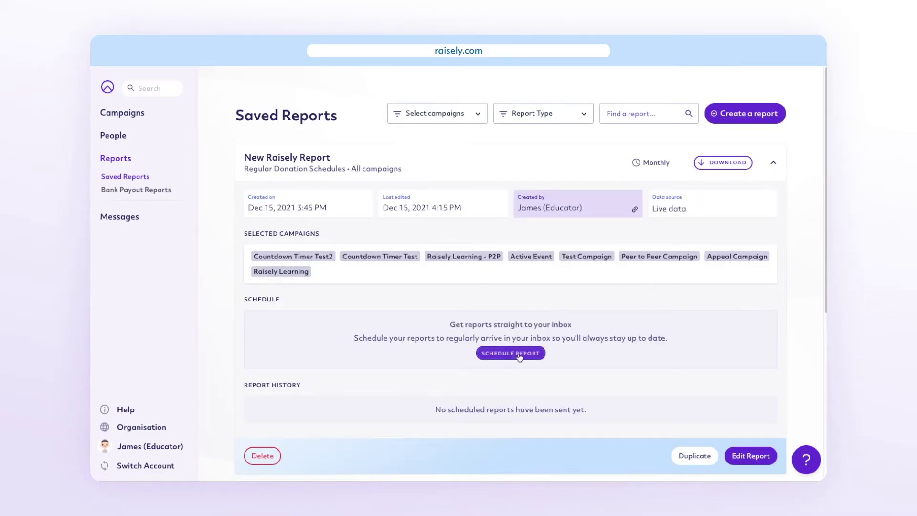
{"action": "left_click", "coordinate": [519, 356]}
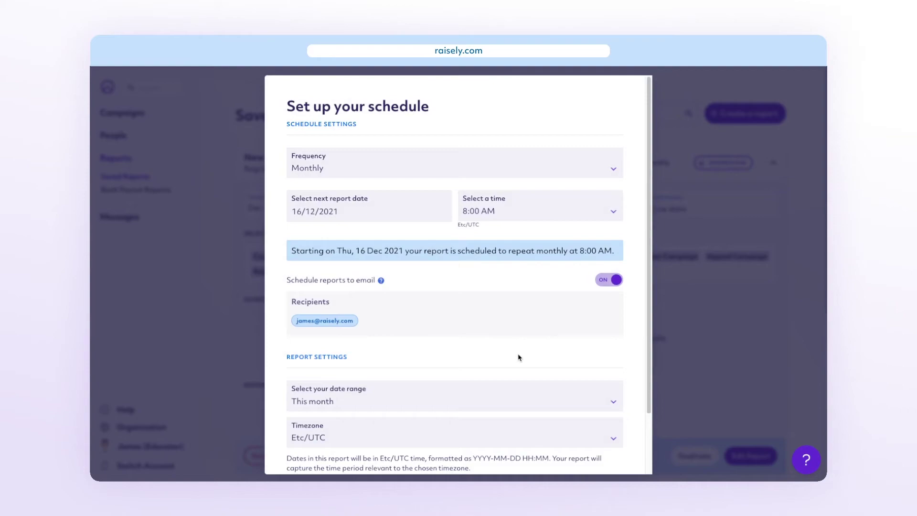
{"action": "left_click", "coordinate": [487, 170]}
{"action": "left_click", "coordinate": [470, 177]}
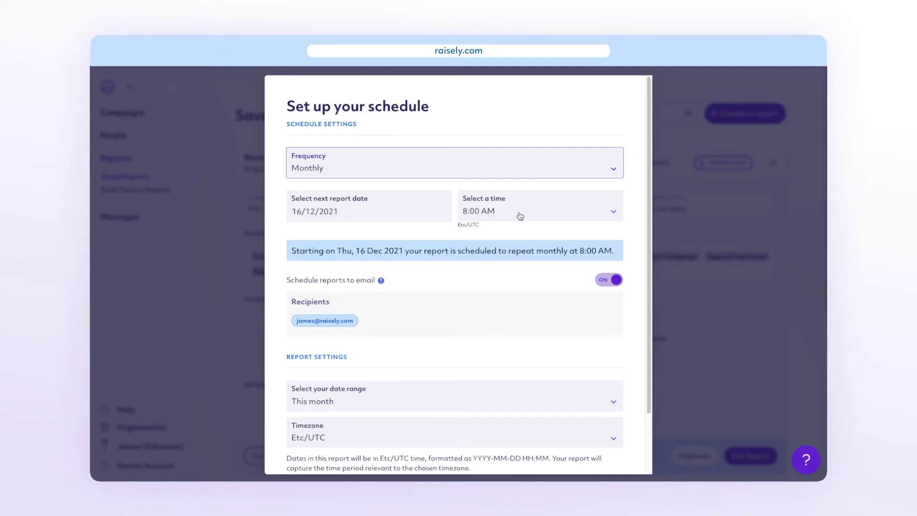
Step: Toggle emailing the scheduled reports off and back on
{"action": "left_click", "coordinate": [609, 279]}
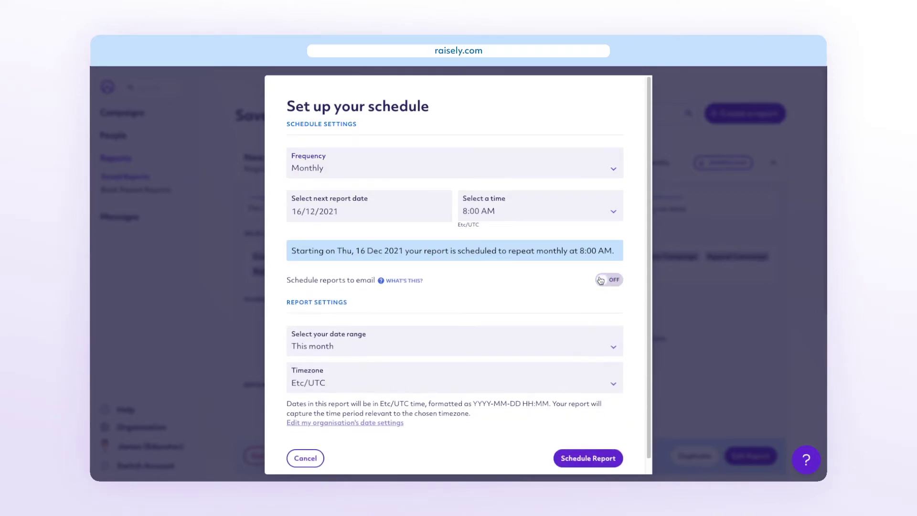
{"action": "left_click", "coordinate": [610, 280]}
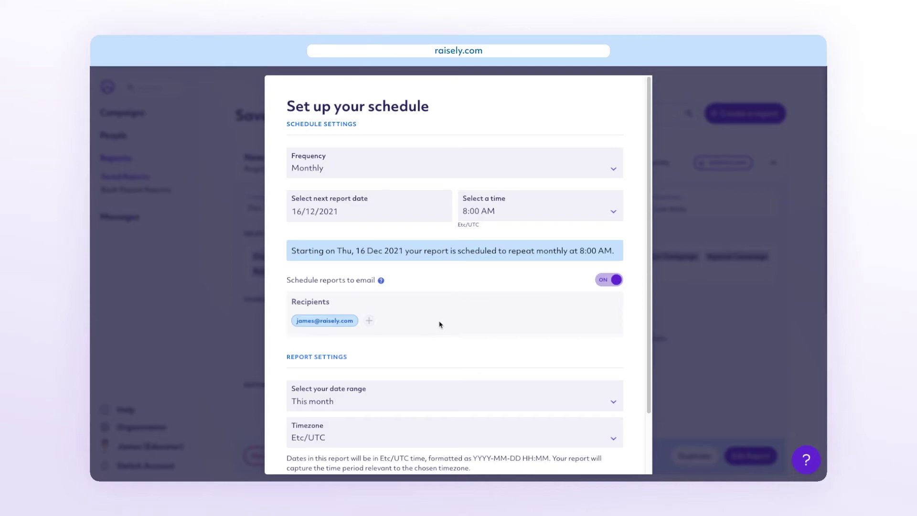
{"action": "scroll", "coordinate": [439, 324], "scroll_direction": "down", "scroll_amount": 2}
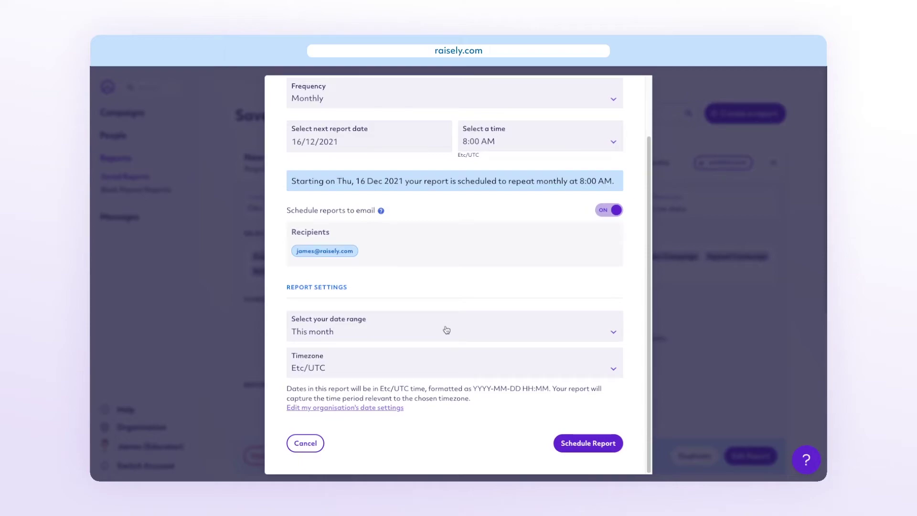
Step: Keep the date range as This month and timezone Etc/UTC, then save the schedule
{"action": "left_click", "coordinate": [446, 329]}
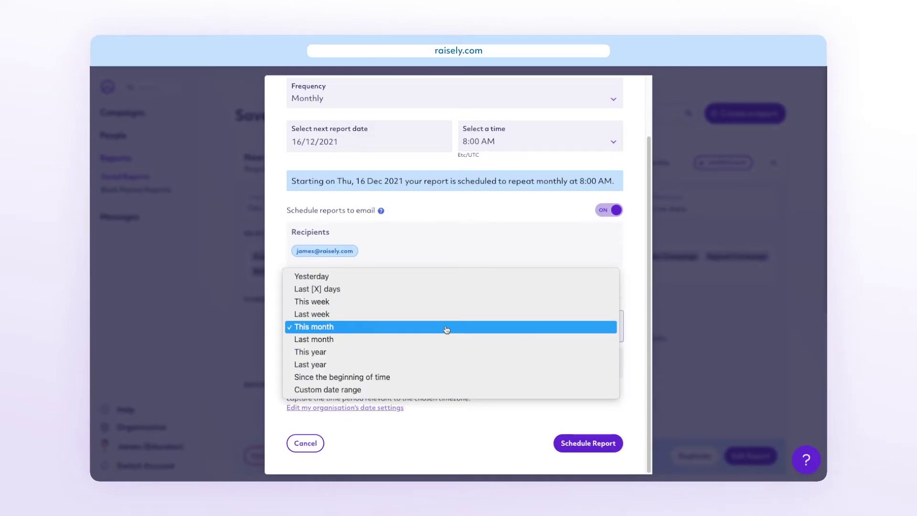
{"action": "left_click", "coordinate": [446, 330]}
{"action": "left_click", "coordinate": [444, 365]}
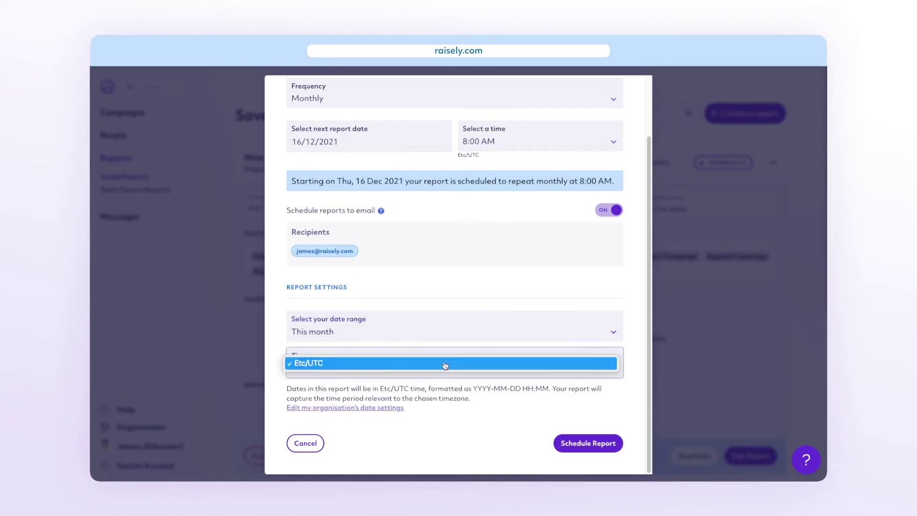
{"action": "left_click", "coordinate": [444, 365]}
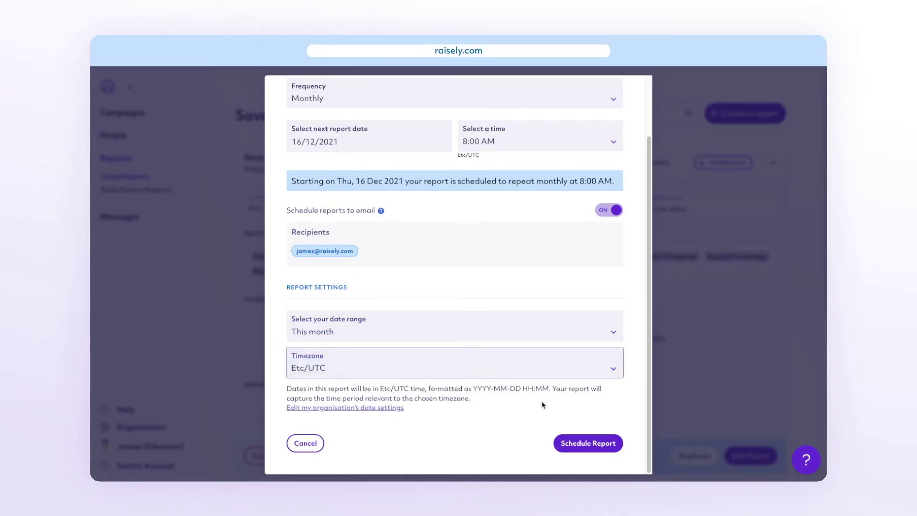
{"action": "left_click", "coordinate": [593, 443]}
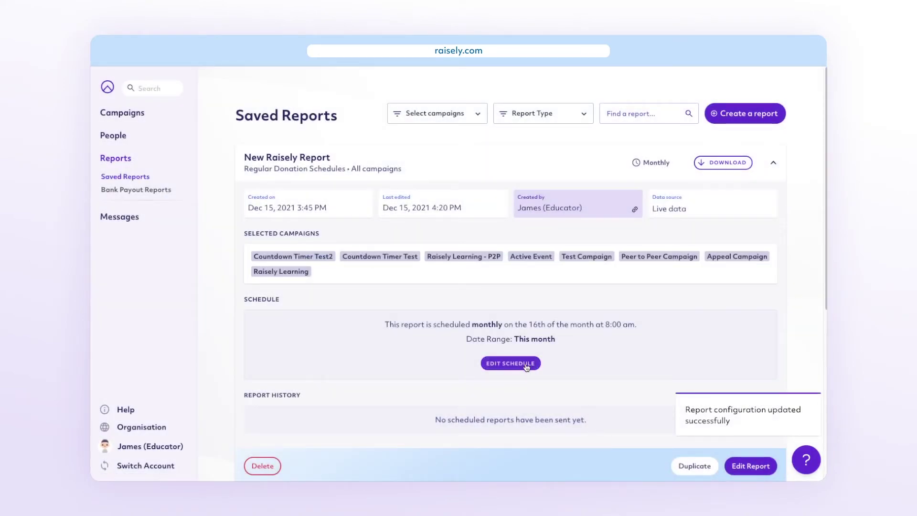
Step: Set the New Raisely Report's schedule frequency to None and update the schedule
{"action": "left_click", "coordinate": [526, 365]}
{"action": "left_click", "coordinate": [442, 169]}
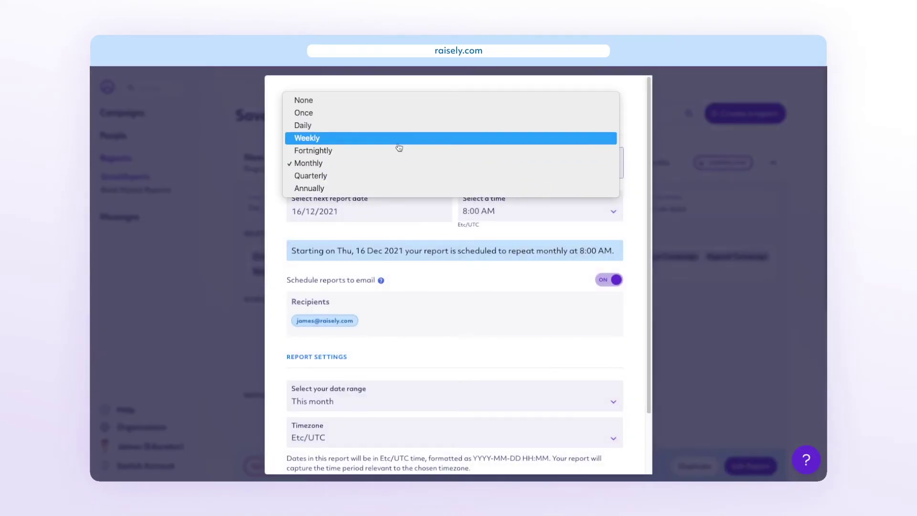
{"action": "left_click", "coordinate": [380, 100]}
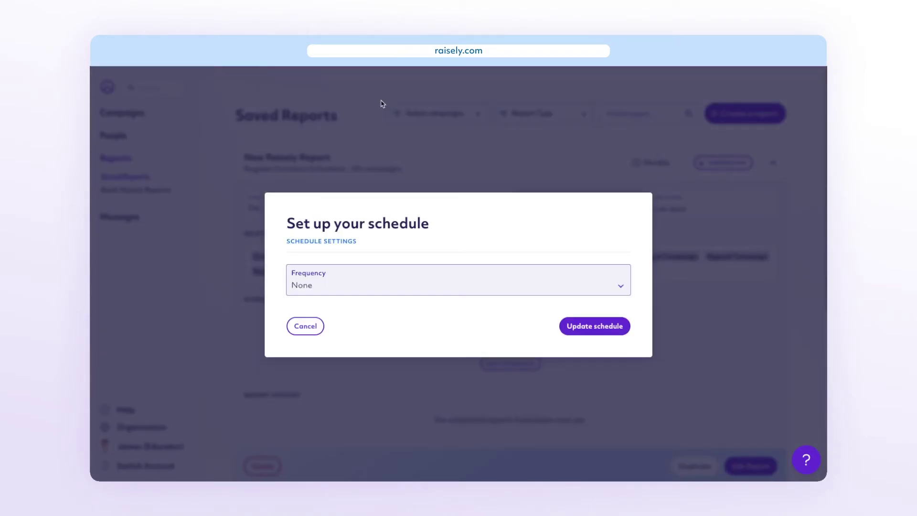
{"action": "left_click", "coordinate": [573, 326]}
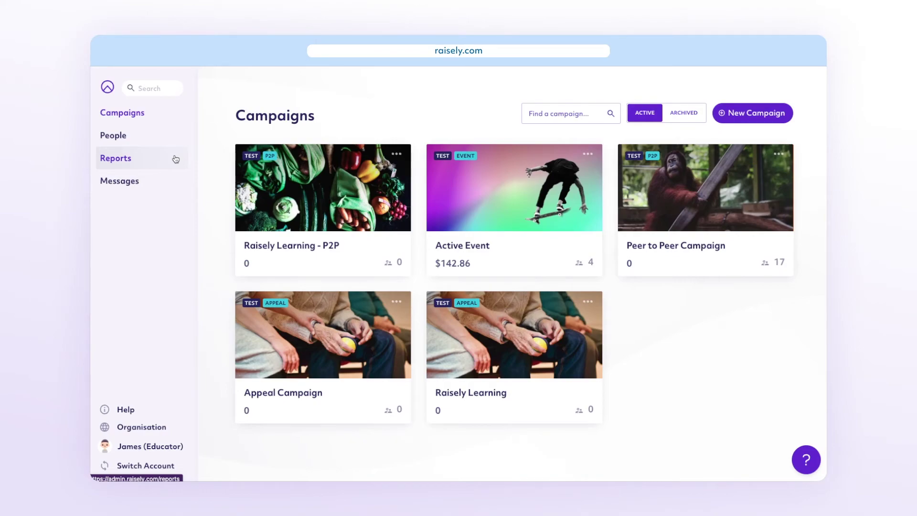
Step: Go to Reports and bring up the Bank Payout Reports page
{"action": "left_click", "coordinate": [175, 159]}
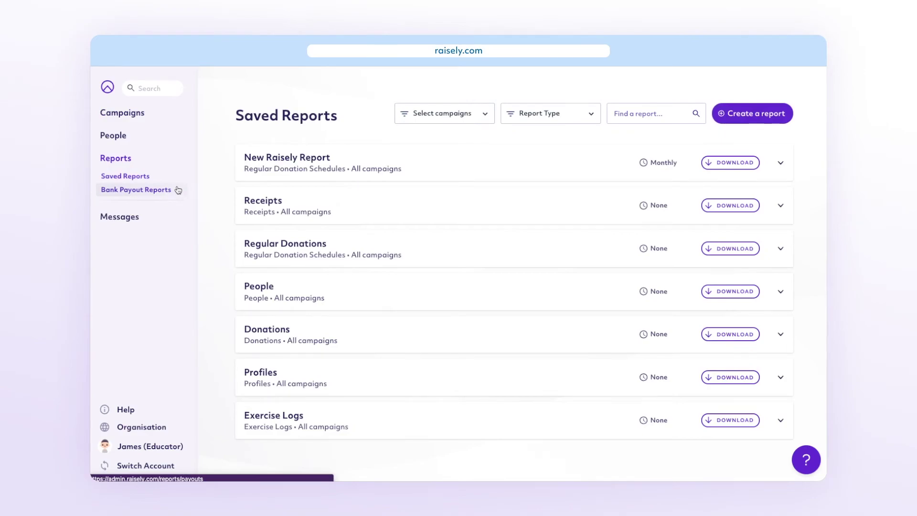
{"action": "left_click", "coordinate": [136, 190]}
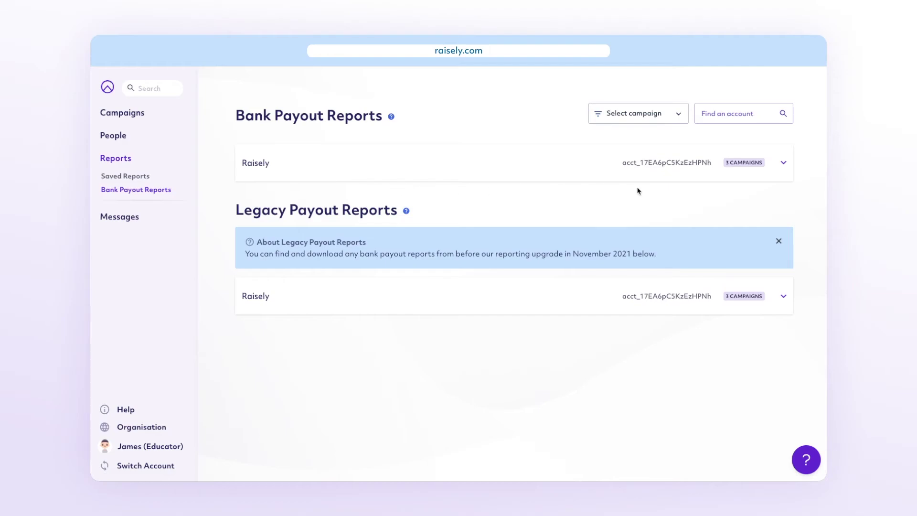
Step: Expand the Raisely payout account row to reveal its campaigns and payout history
{"action": "left_click", "coordinate": [661, 173]}
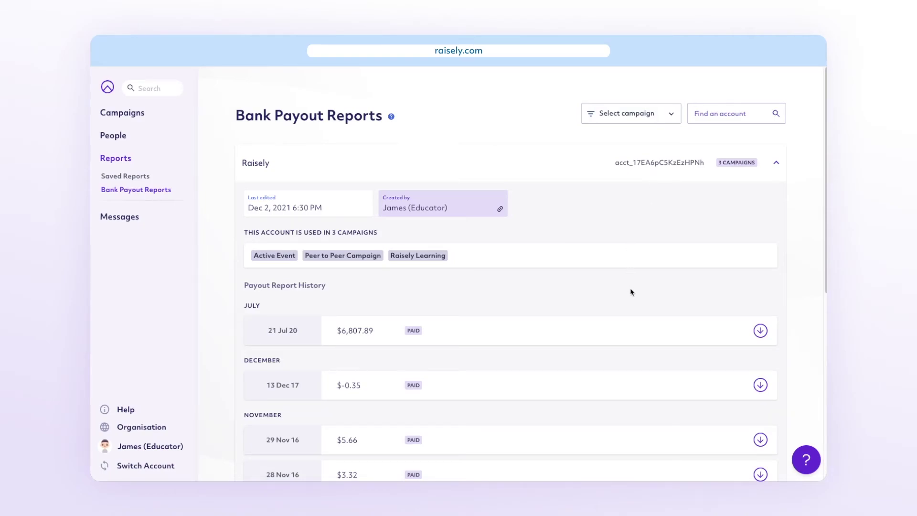
{"action": "scroll", "coordinate": [630, 292], "scroll_direction": "down", "scroll_amount": 2}
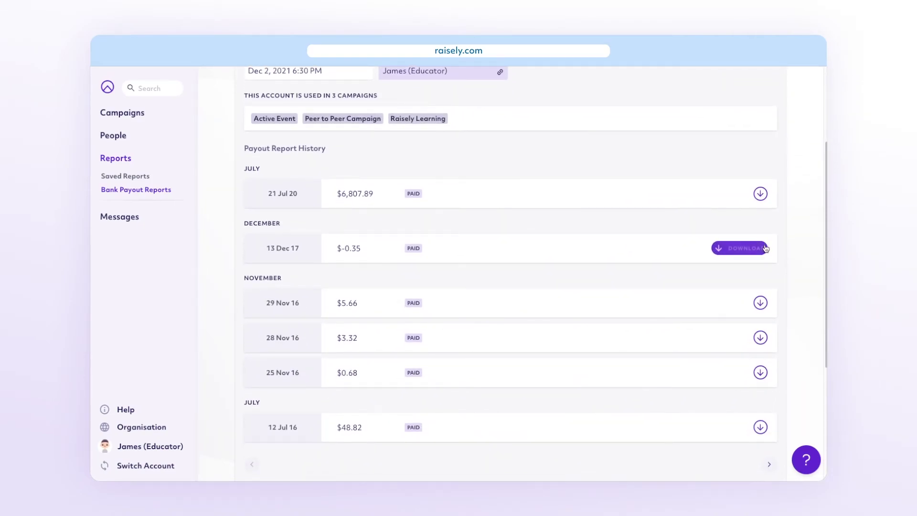
{"action": "mouse_move", "coordinate": [738, 303]}
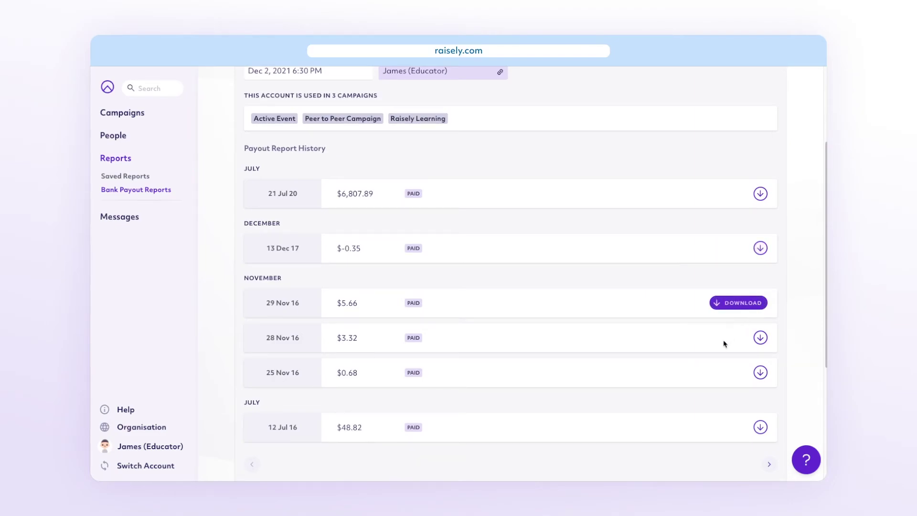
{"action": "scroll", "coordinate": [681, 352], "scroll_direction": "down", "scroll_amount": 2}
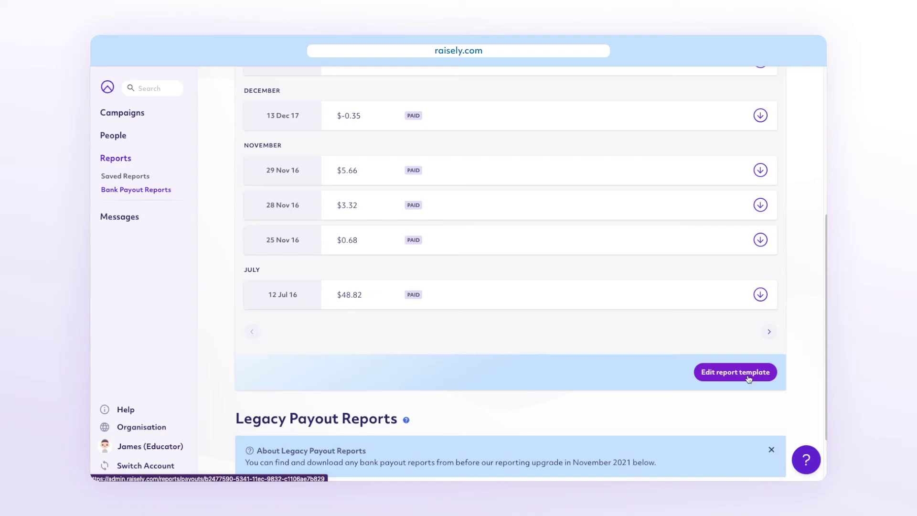
{"action": "scroll", "coordinate": [677, 331], "scroll_direction": "up", "scroll_amount": 4}
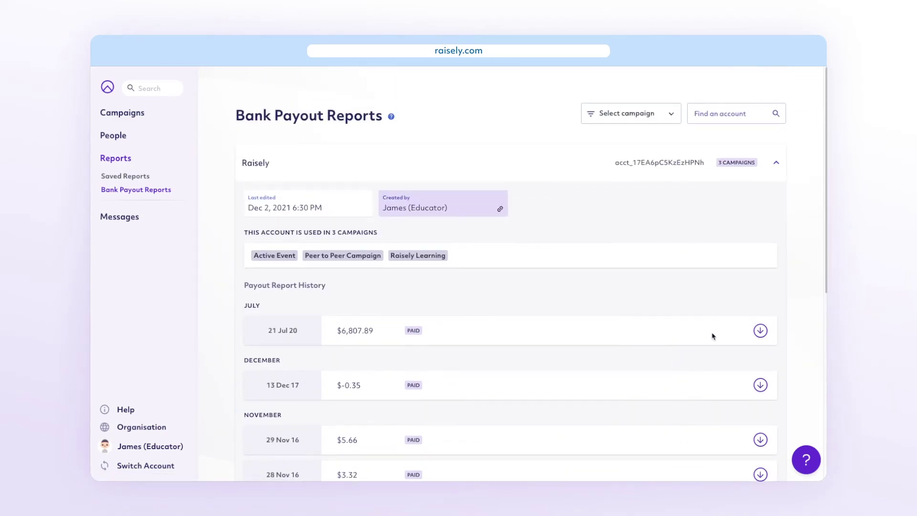
Step: Show the Select campaign filter list on Bank Payout Reports
{"action": "left_click", "coordinate": [660, 115]}
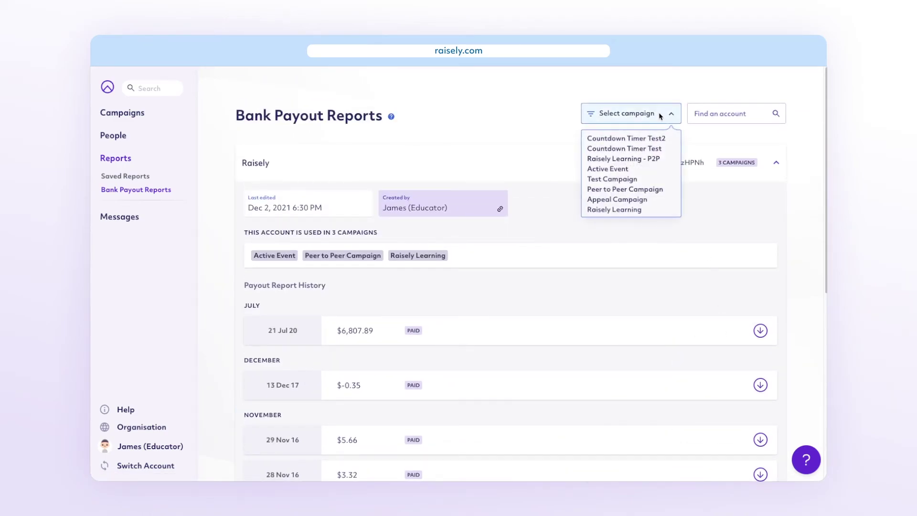